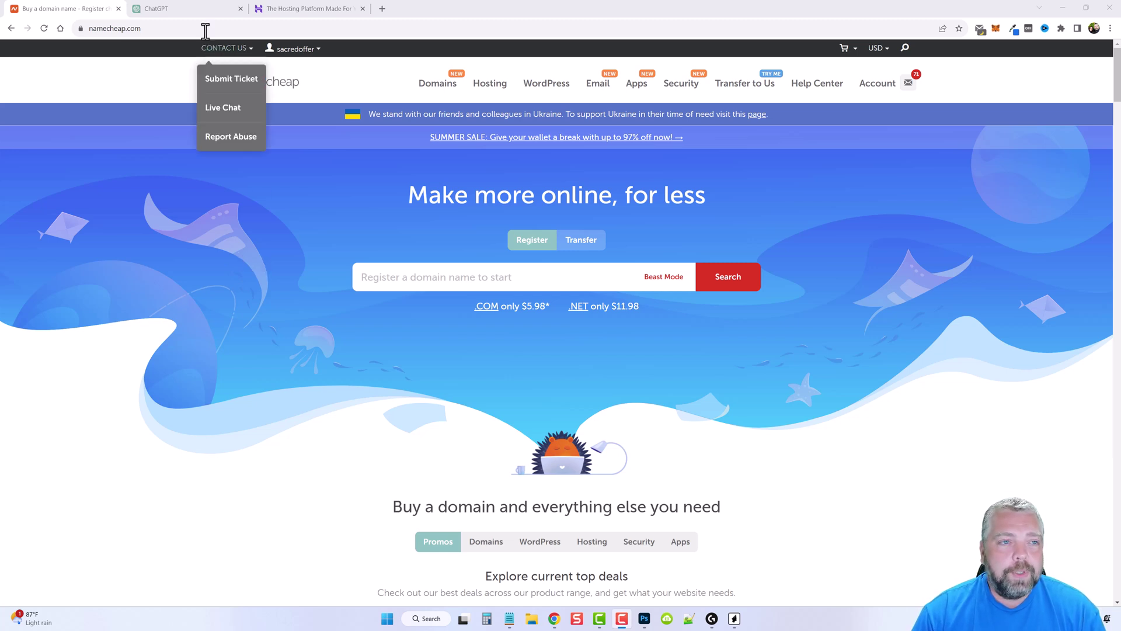
Step: Ask ChatGPT's GPT-4 to "give me 25 domains names ending in .com I can use for building a website about myrtle beach"
left_click(175, 8)
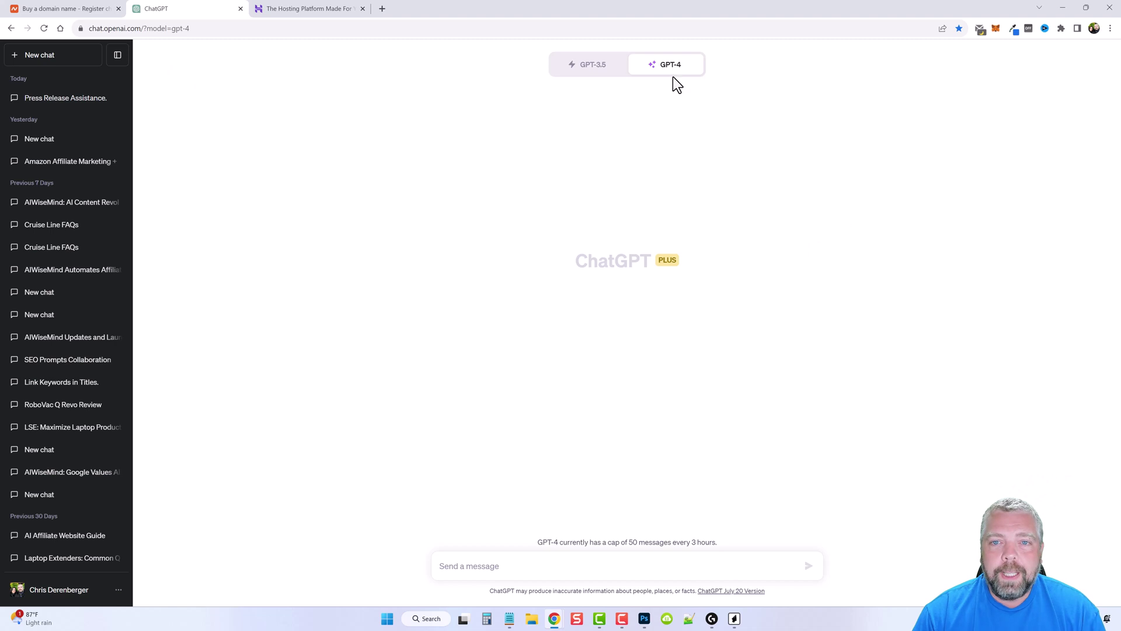
mouse_move(673, 69)
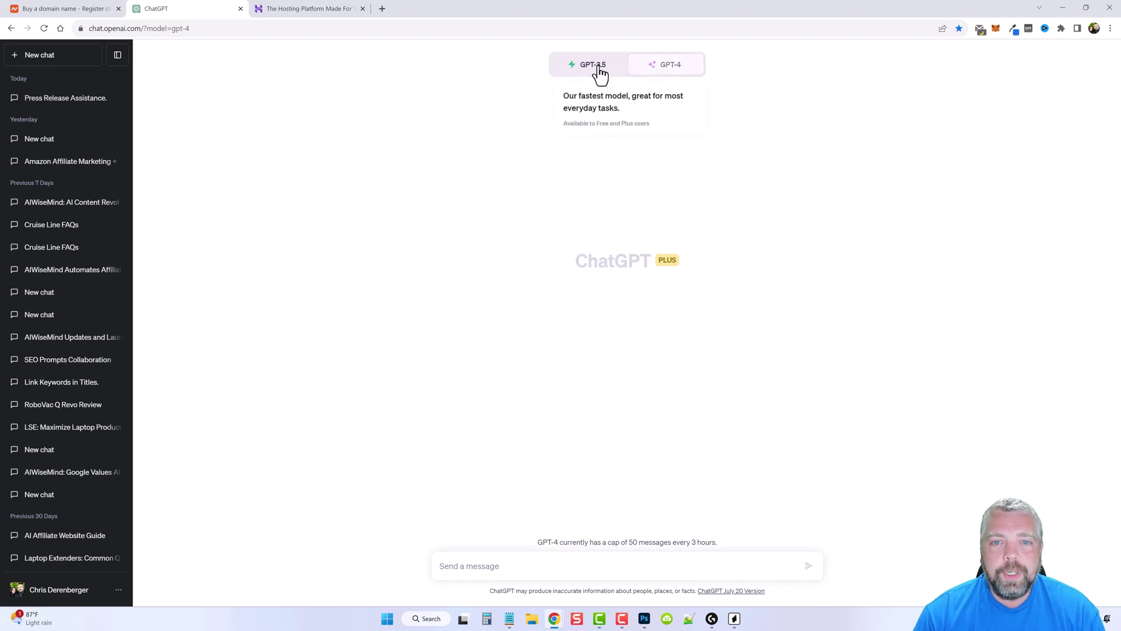
left_click(509, 618)
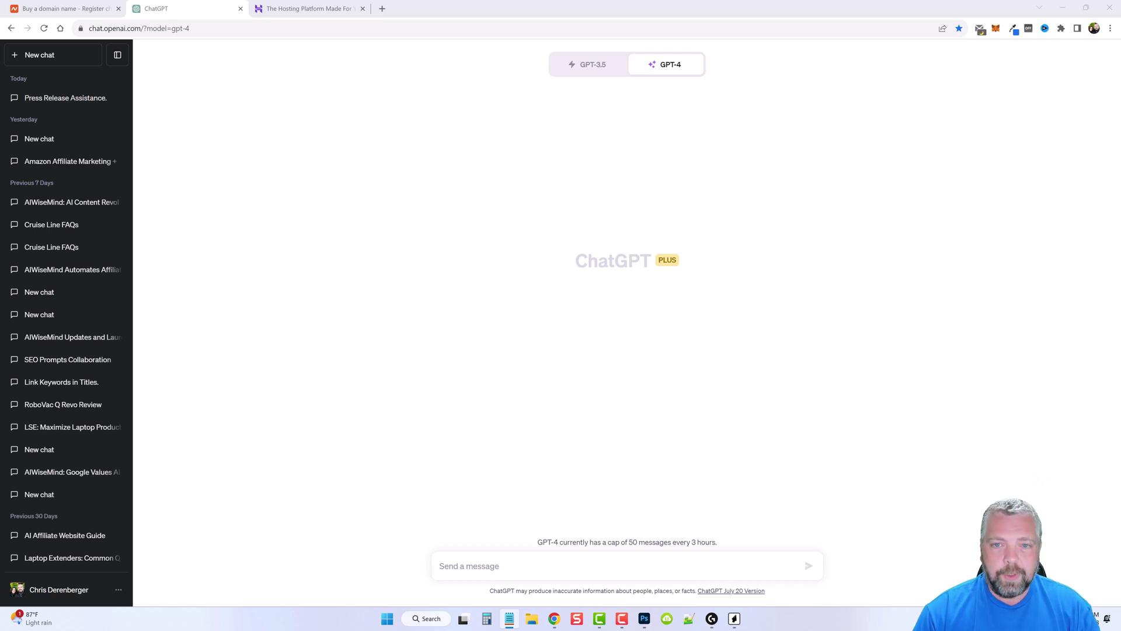
left_click(508, 570)
type("give me 25 domains names ending in .com I can use for building a website about traveling to myrtle beach")
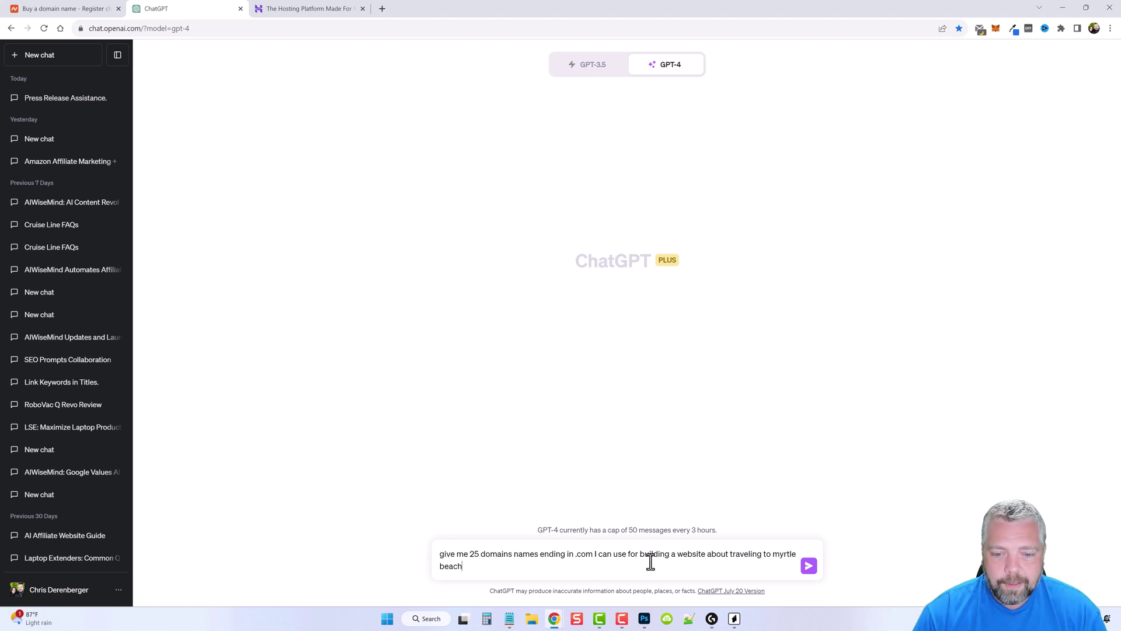
left_click(734, 554)
key("ctrl+Delete")
key("ctrl+Delete")
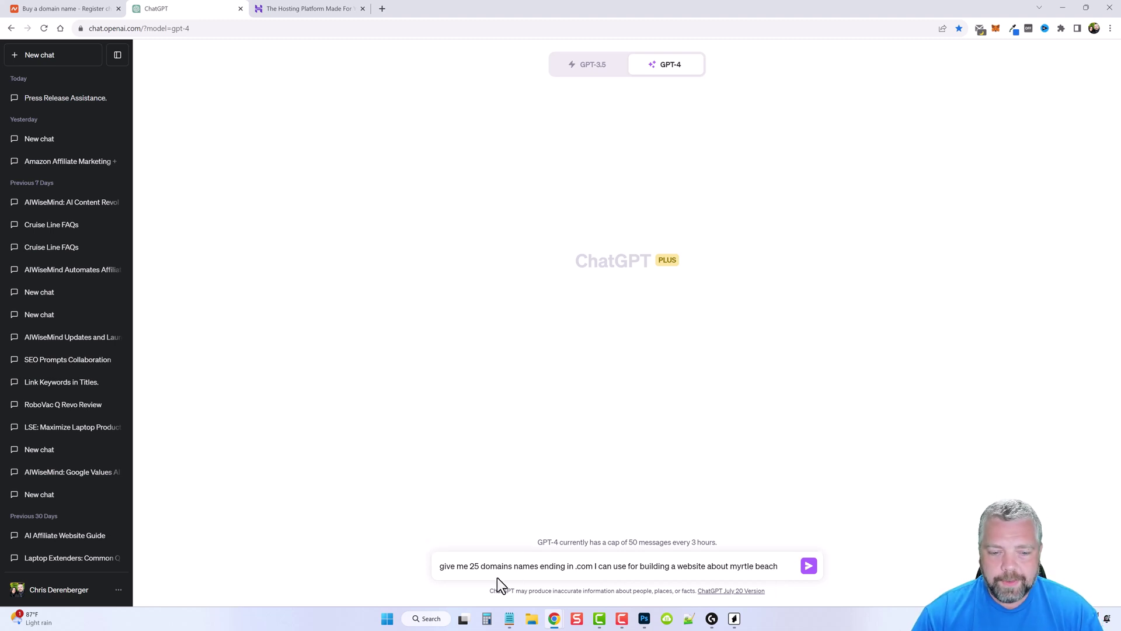
left_click(808, 568)
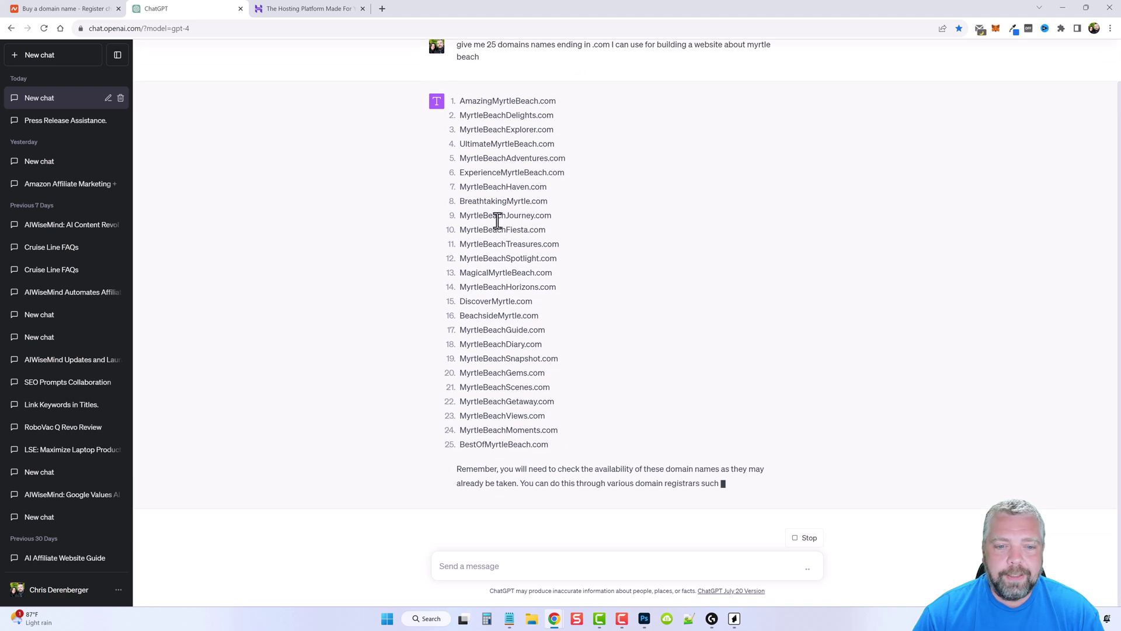
Step: Copy all 25 suggested domain names and open Namecheap's Bulk Domain Search, dismissing the CSV import dialog
scroll(469, 163, "up", 1)
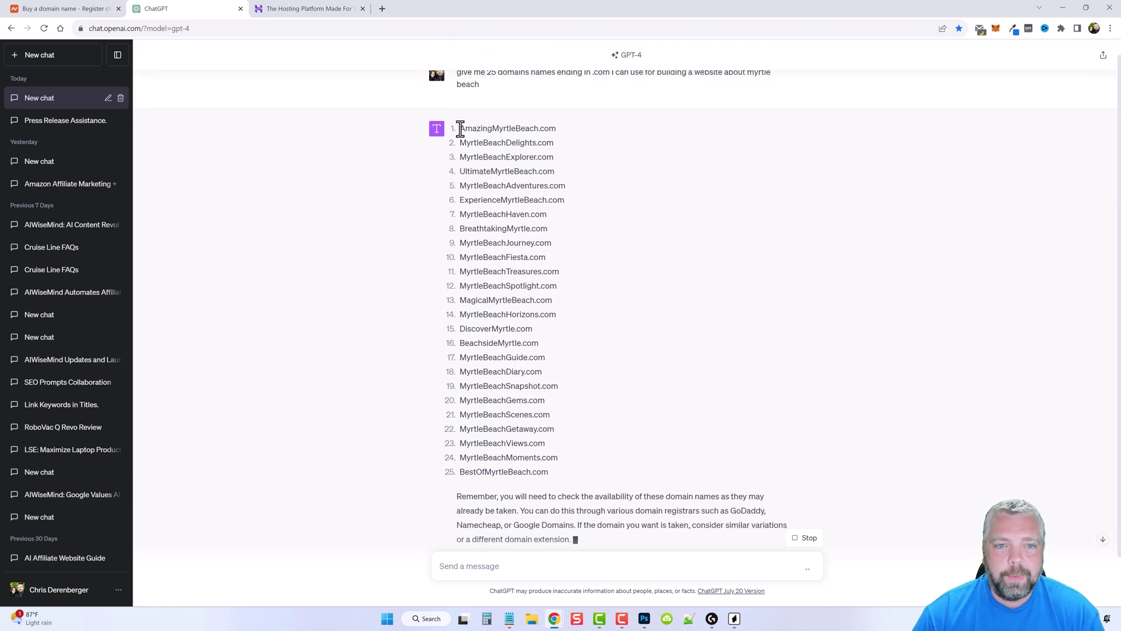
left_click_drag(461, 129, 555, 468)
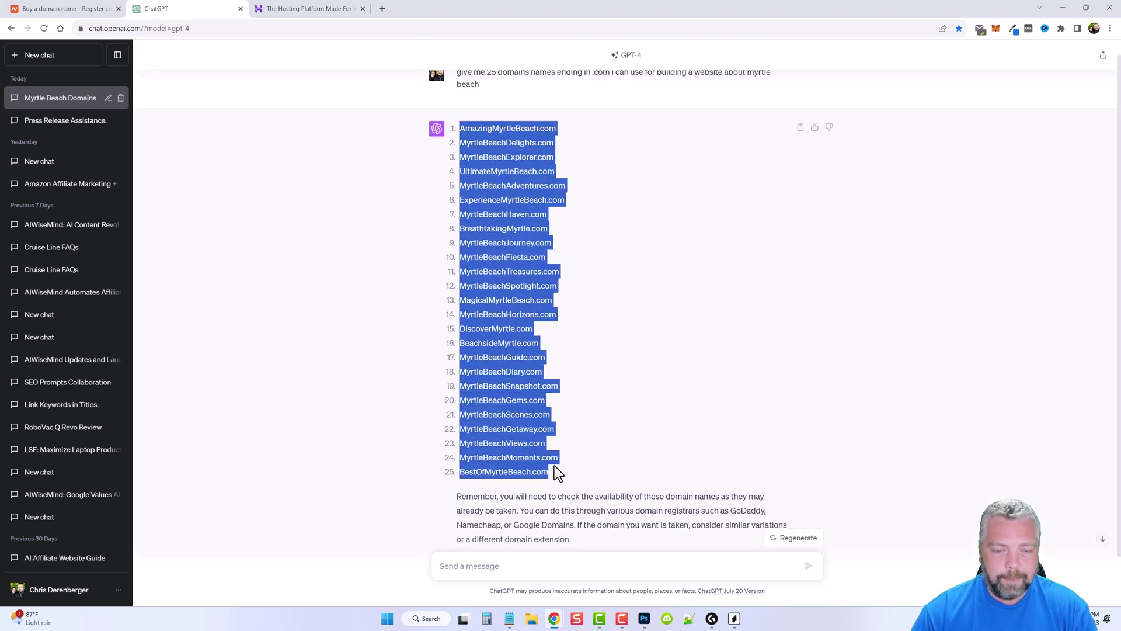
left_click(60, 10)
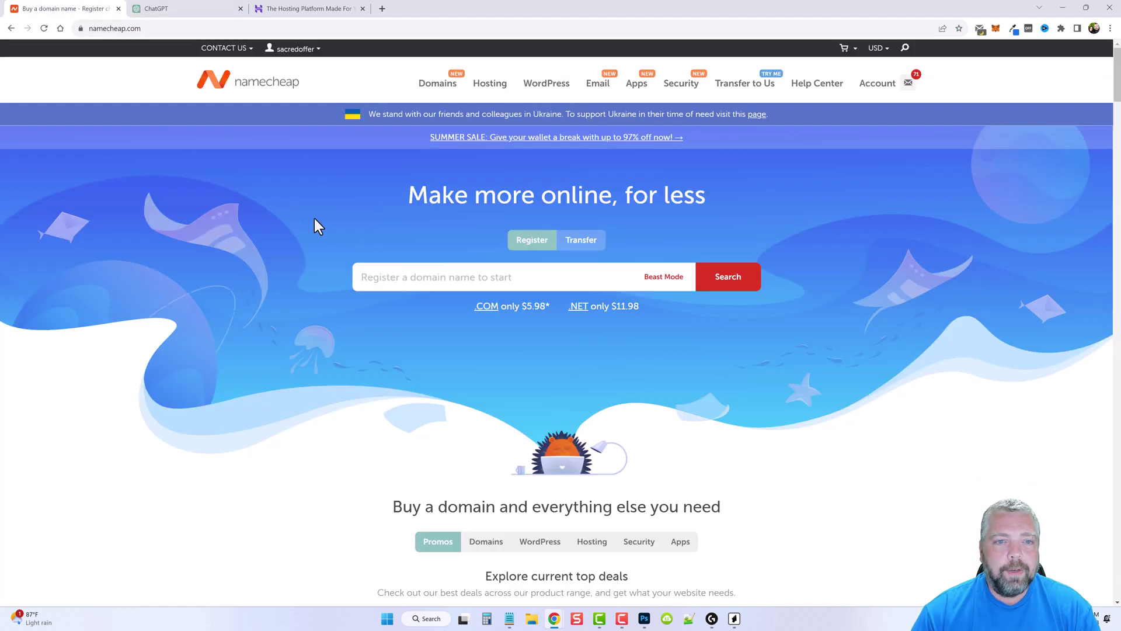
mouse_move(439, 83)
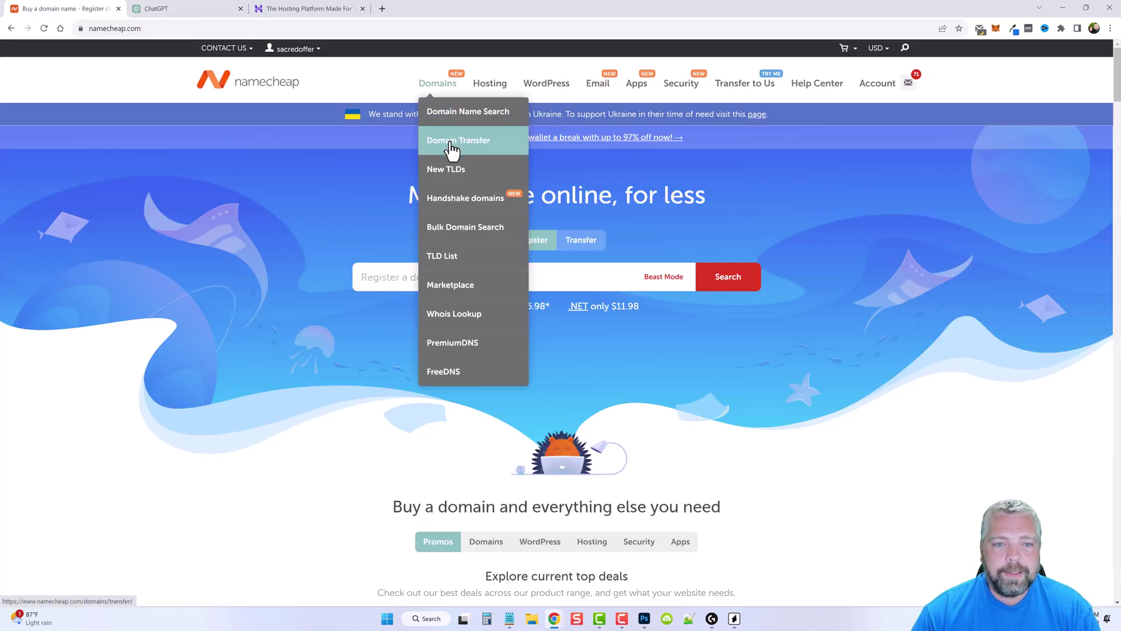
left_click(452, 229)
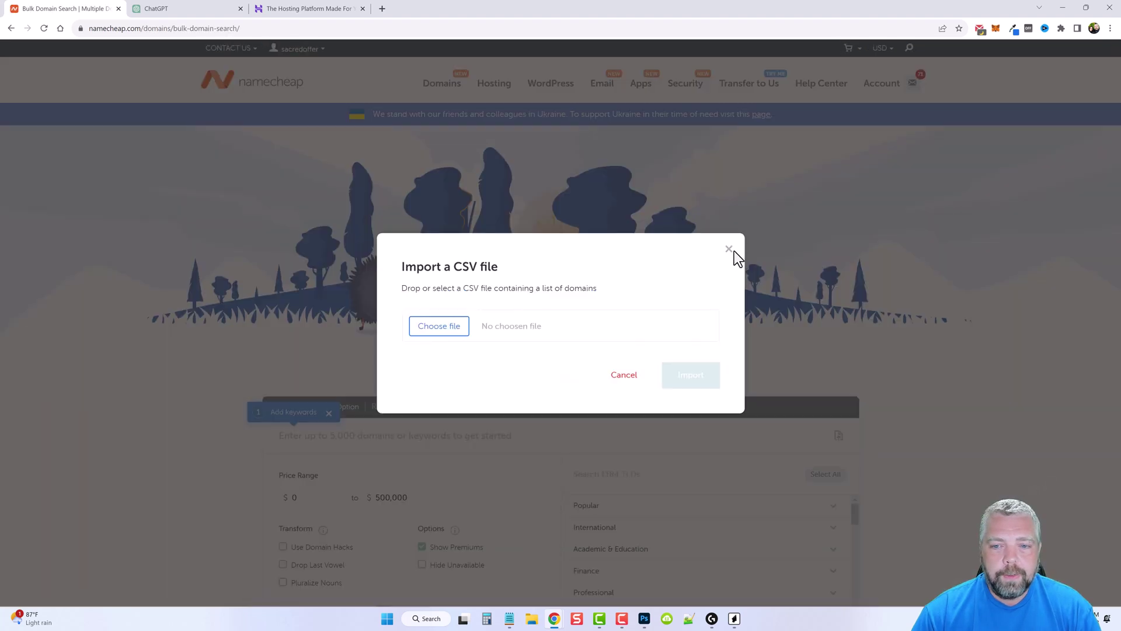
left_click(732, 250)
Step: Run a bulk search on the copied domain names with Show Premiums turned off
scroll(645, 285, "down", 6)
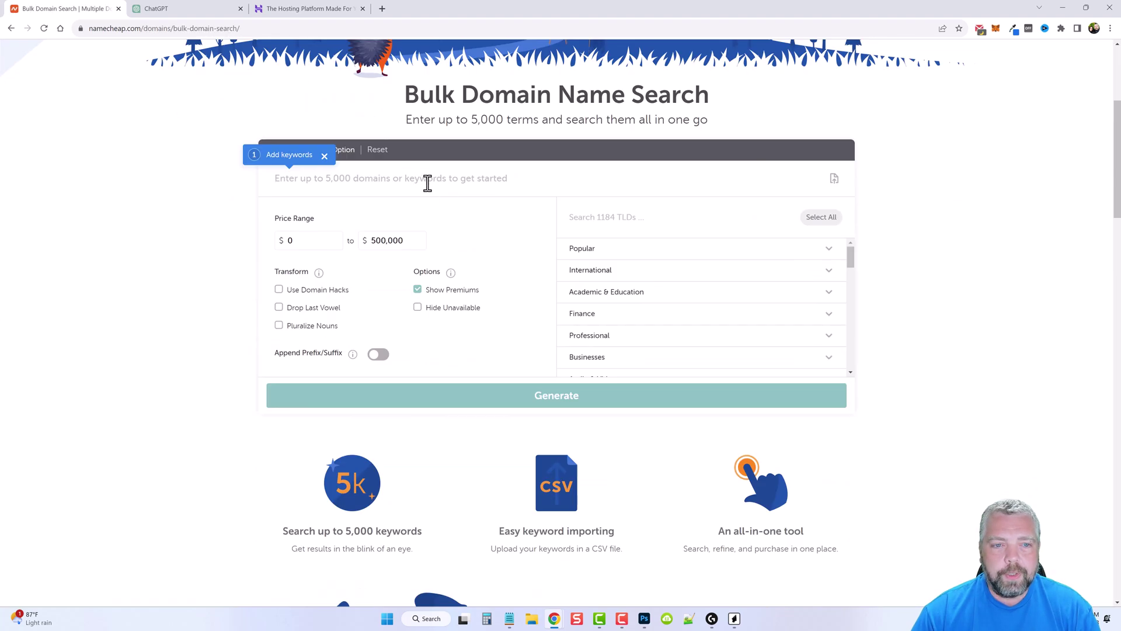
left_click(427, 183)
key("ctrl+v")
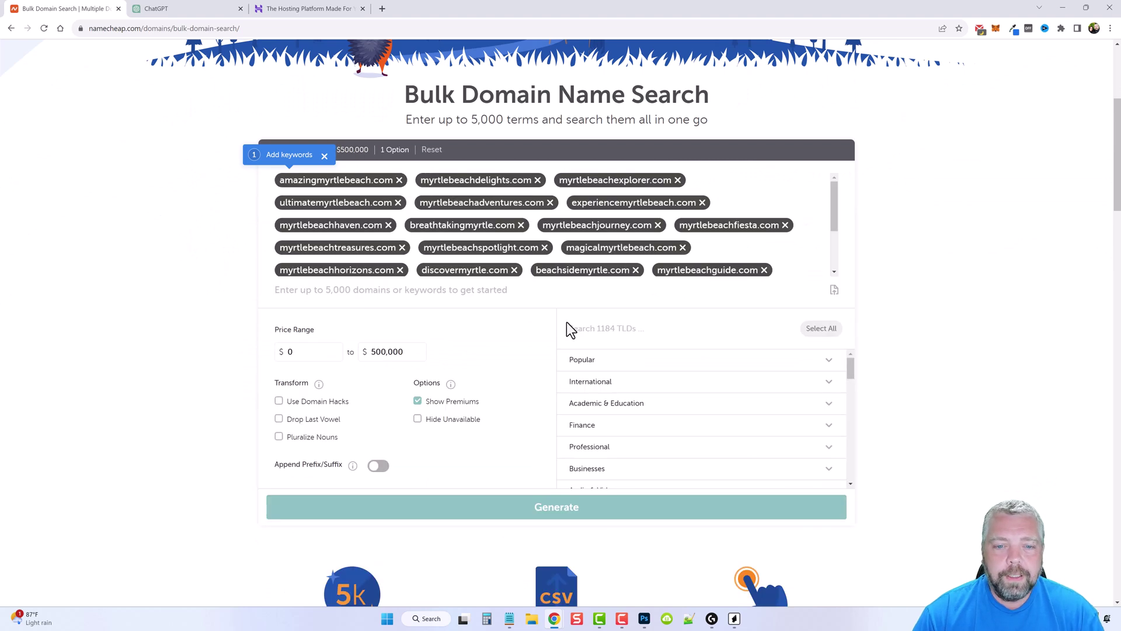
scroll(555, 336, "down", 3)
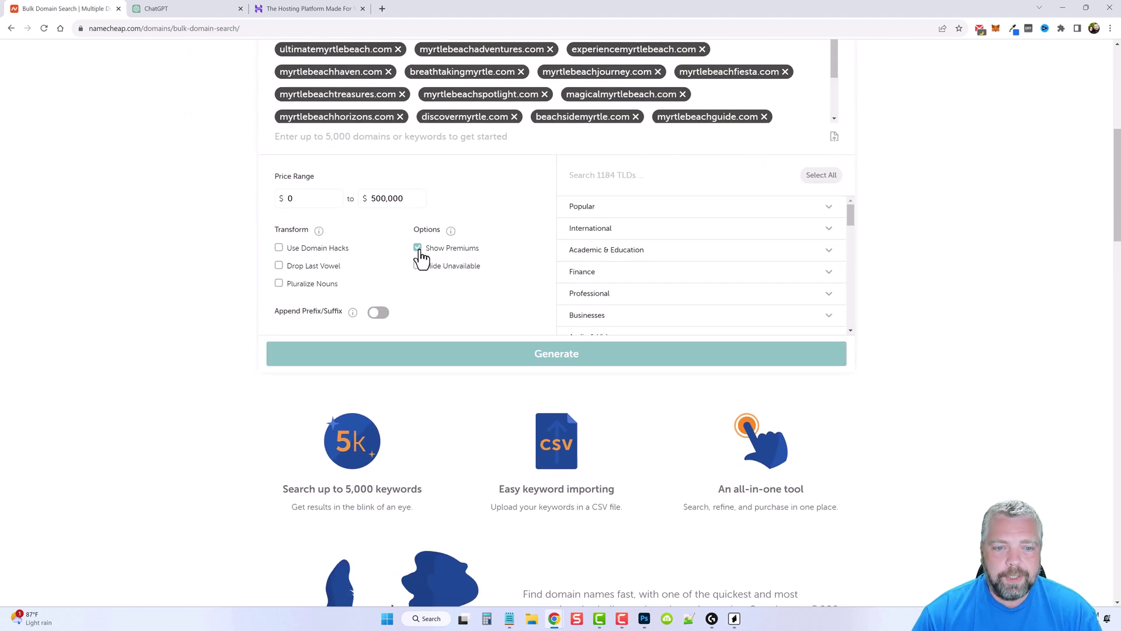
left_click(418, 248)
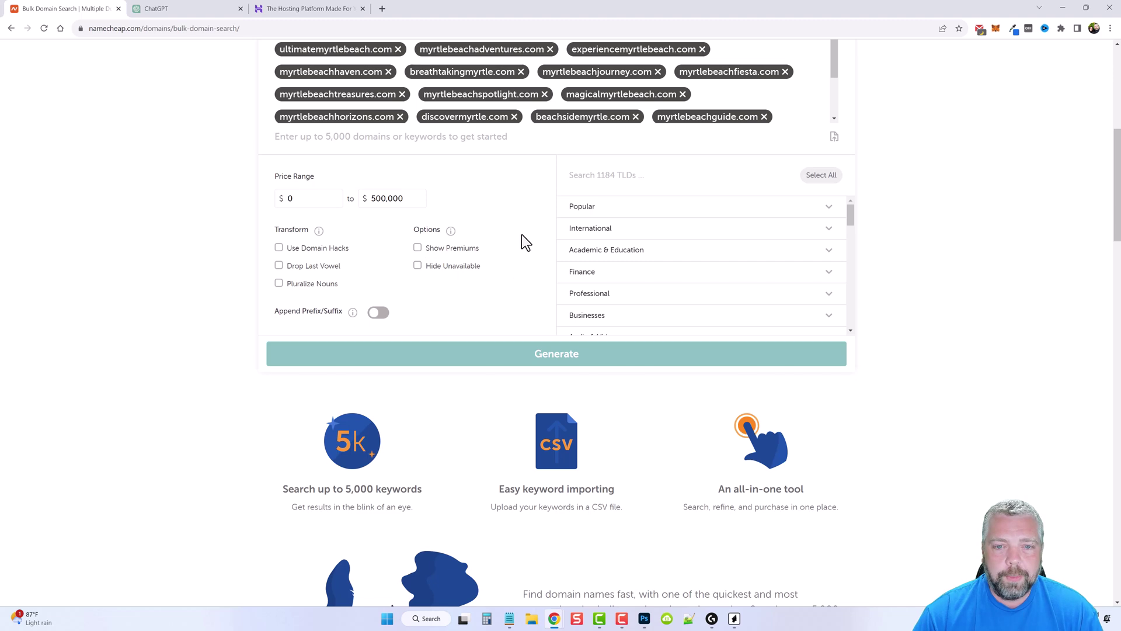
left_click(539, 354)
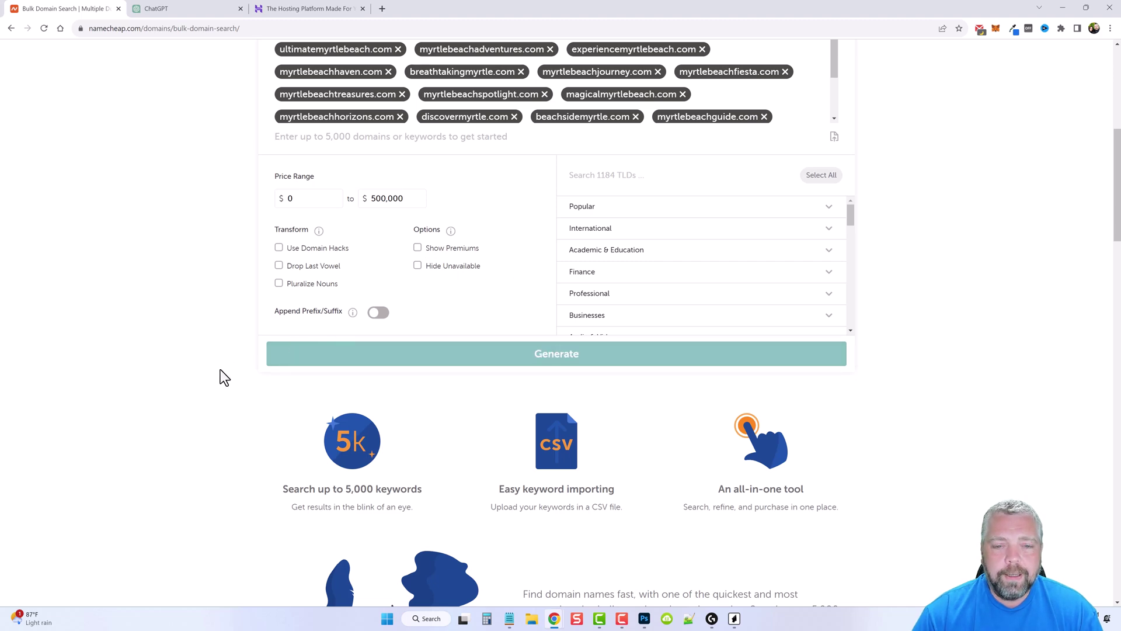
Step: Review the bulk search results for the availability and price of each Myrtle Beach domain
scroll(221, 373, "down", 3)
scroll(432, 374, "down", 8)
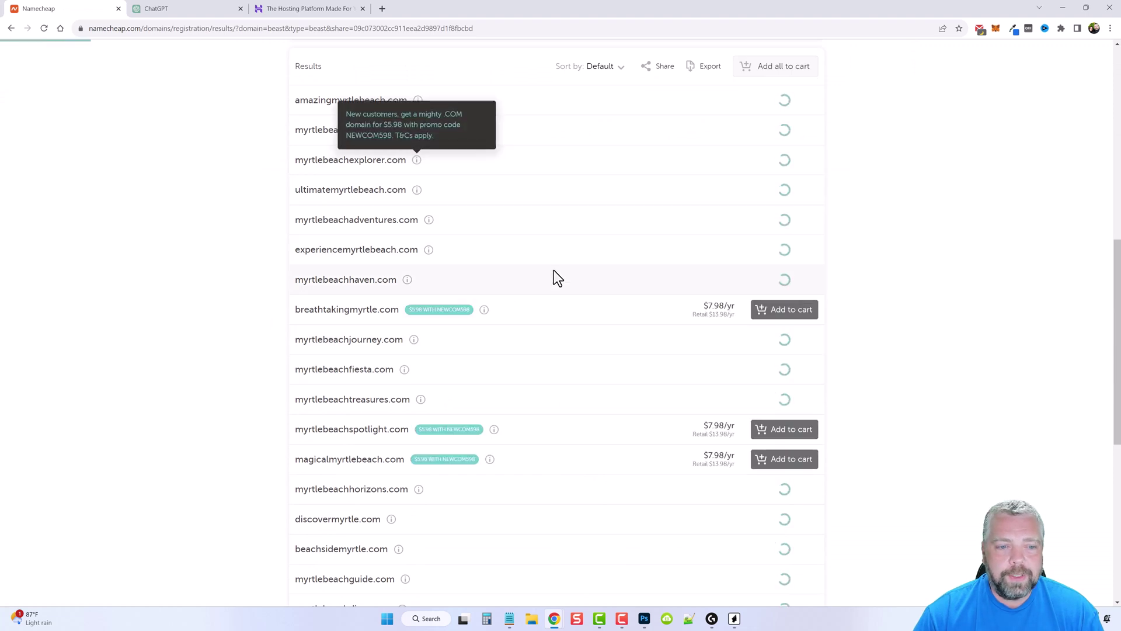
scroll(528, 359, "down", 2)
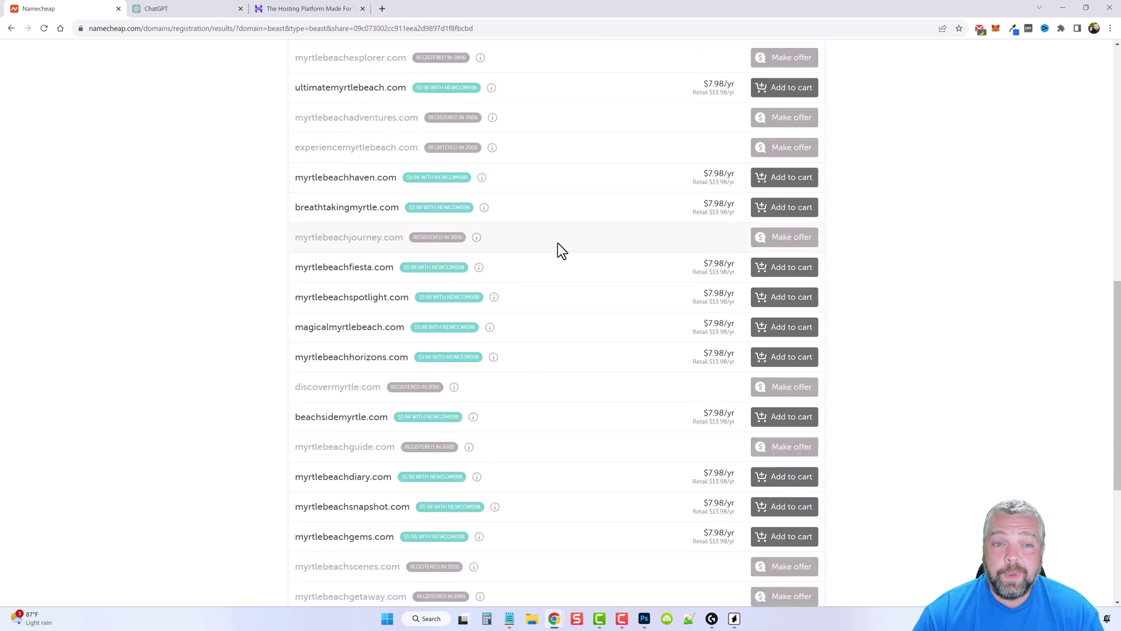
scroll(362, 205, "up", 3)
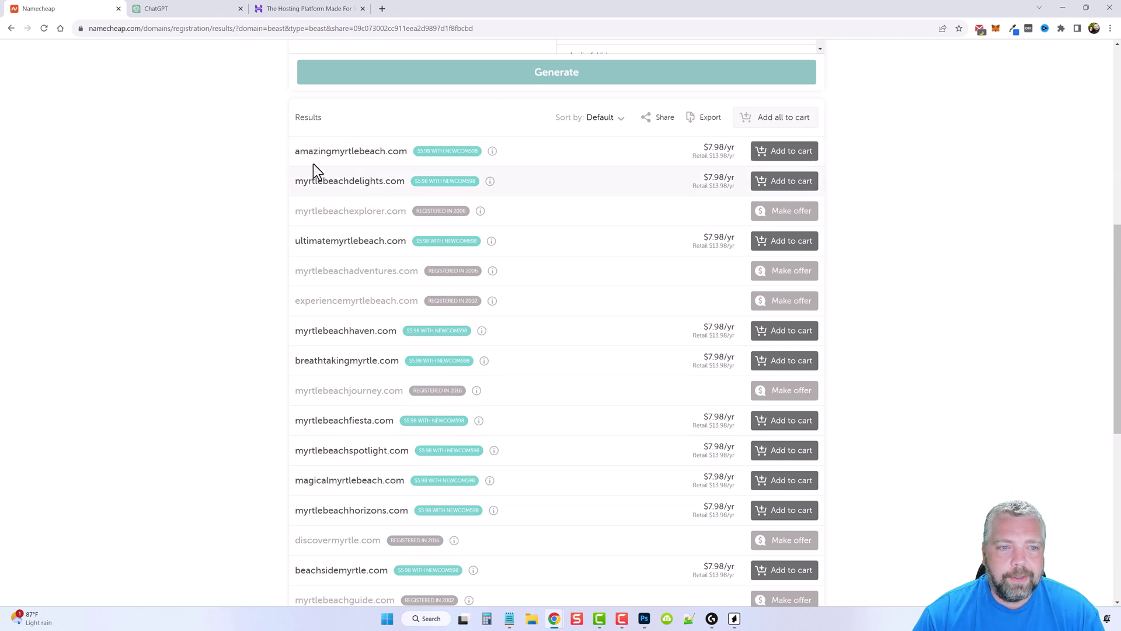
scroll(366, 295, "down", 5)
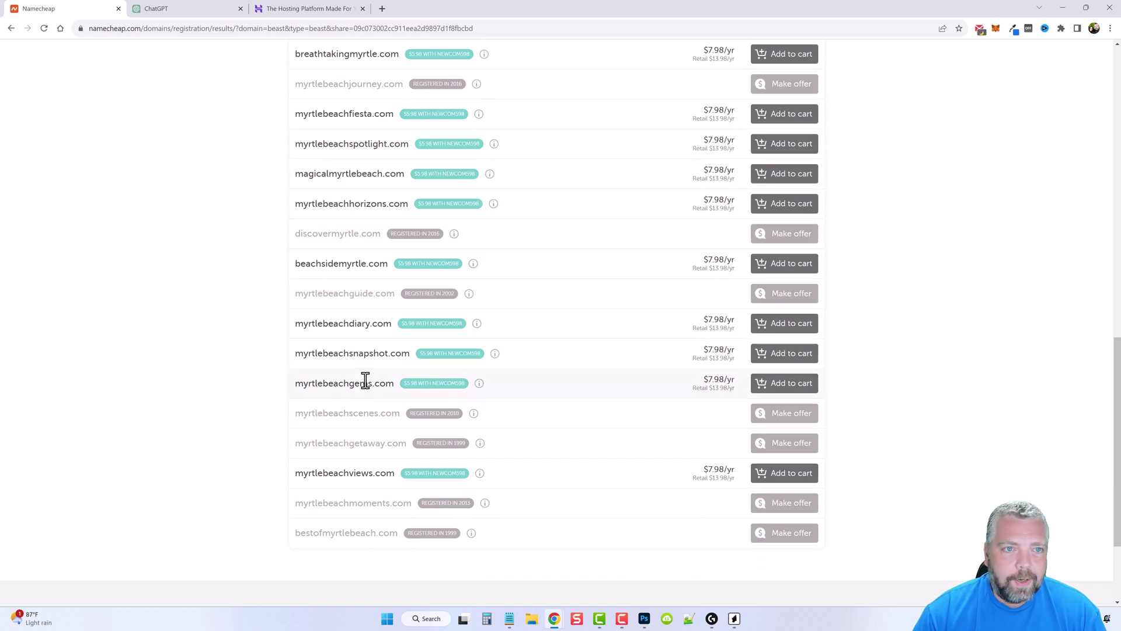
scroll(364, 381, "up", 10)
scroll(405, 247, "up", 2)
Step: Send ChatGPT the follow-up "Instead of saying Myrtle Beach, use MB" in the same conversation
key("ctrl+Tab")
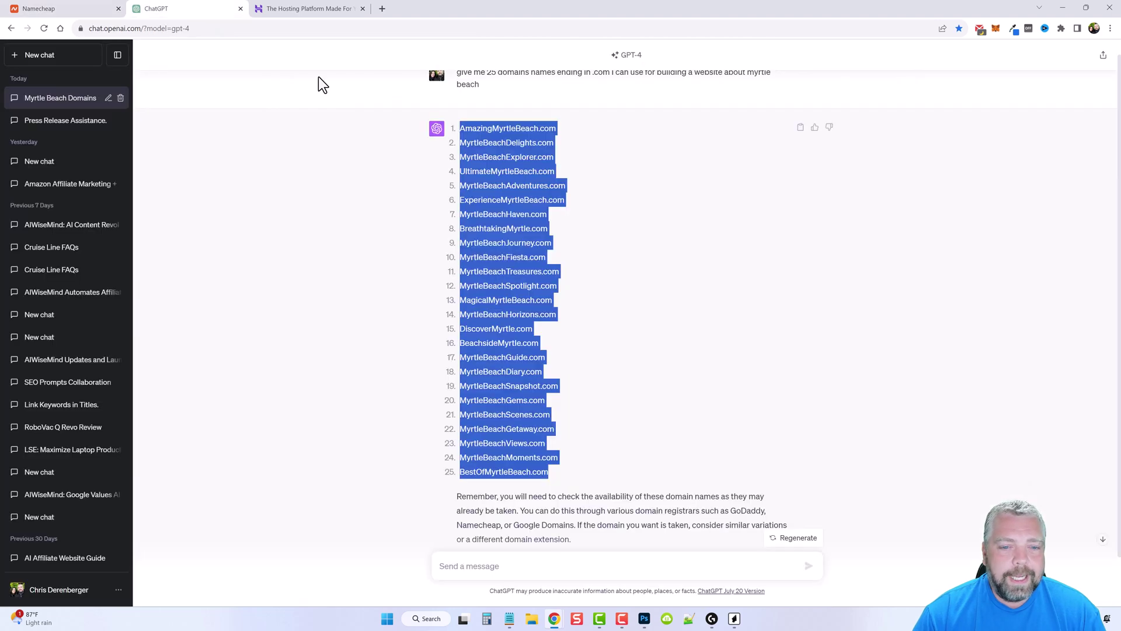
left_click(504, 301)
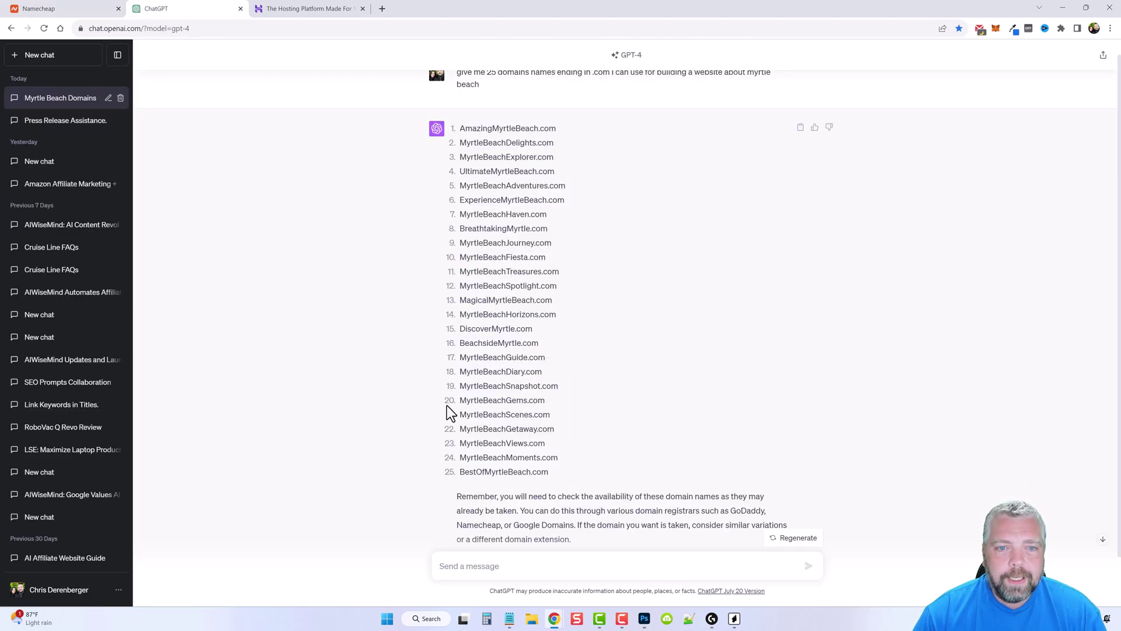
scroll(448, 374, "down", 1)
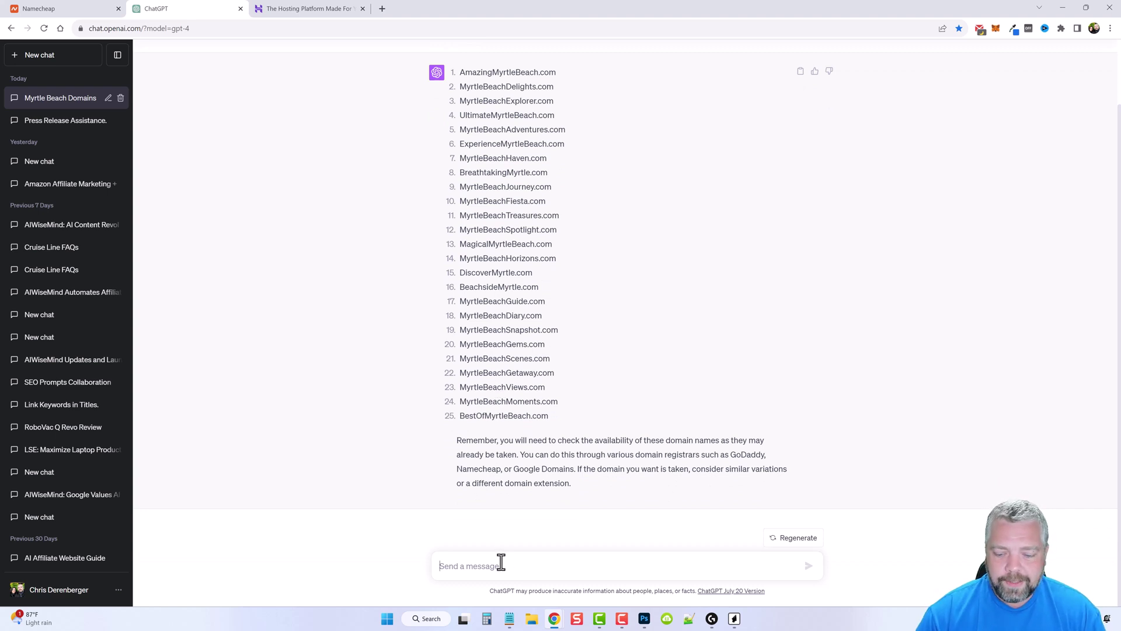
type("Instead of saying Myrtle Beach, use MB")
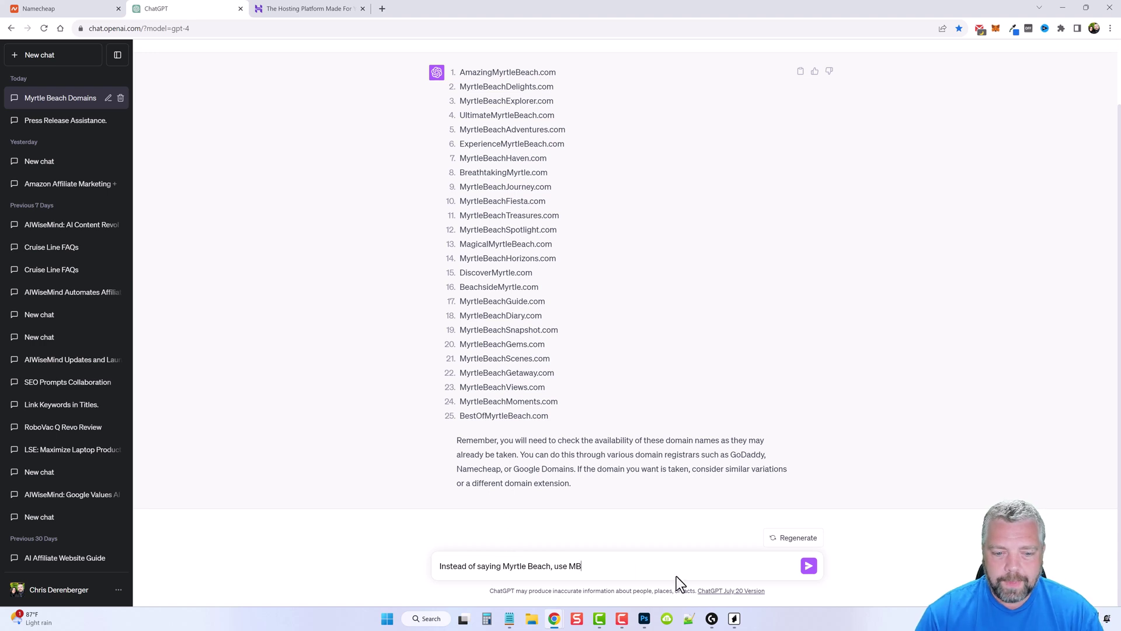
left_click(808, 566)
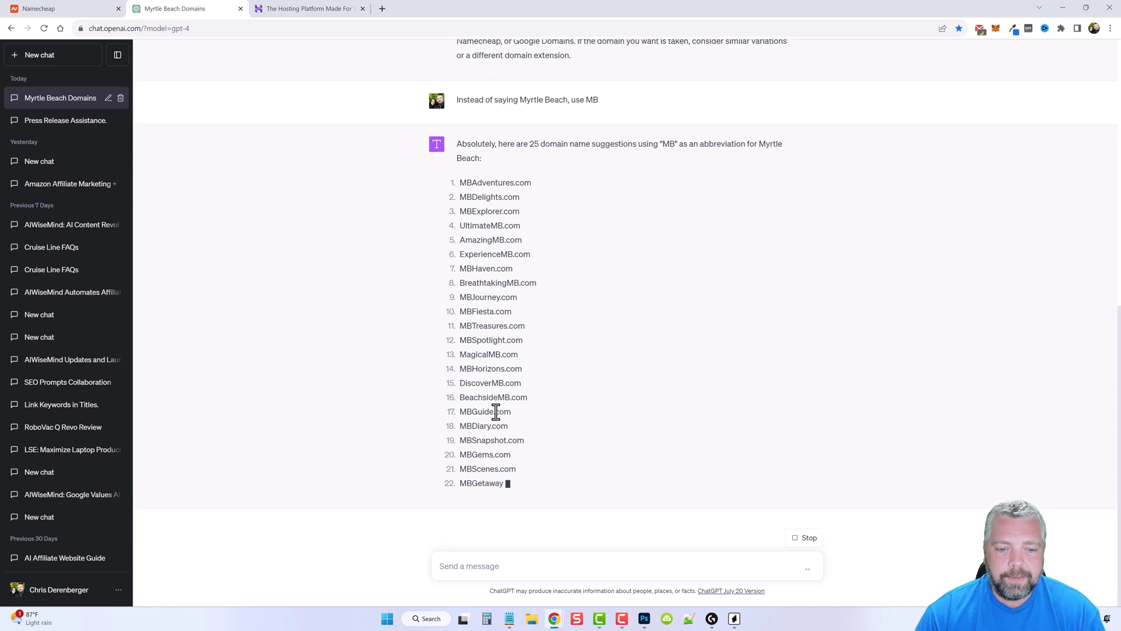
Step: Replace the domains in Namecheap's bulk search with ChatGPT's 25 MB names and generate results with Show Premiums turned off
left_click_drag(460, 101, 516, 444)
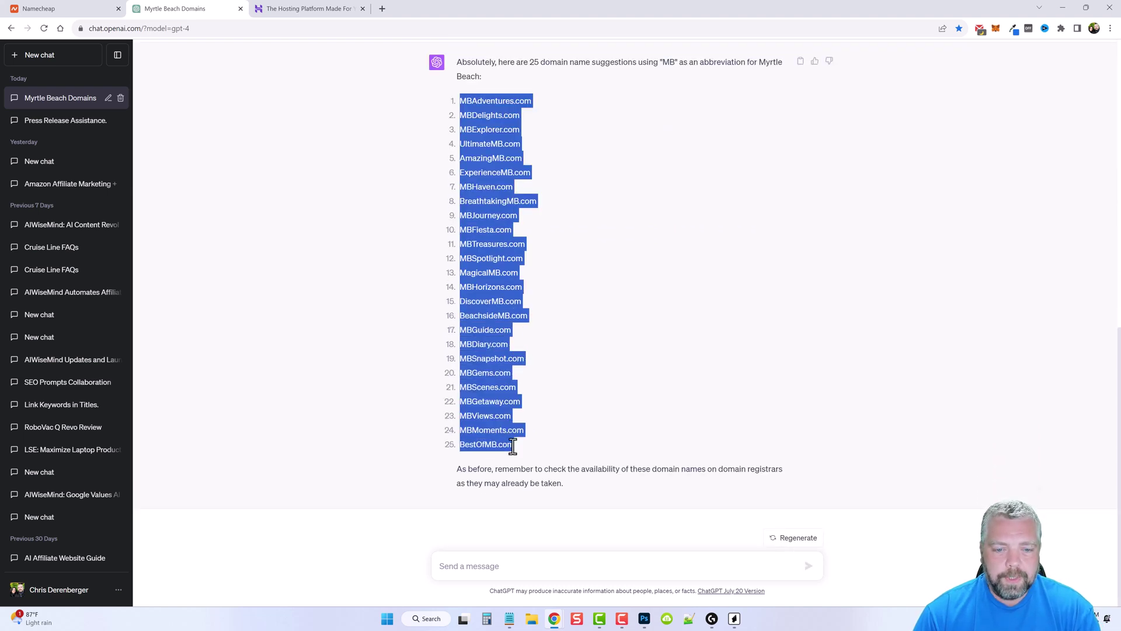
left_click(82, 8)
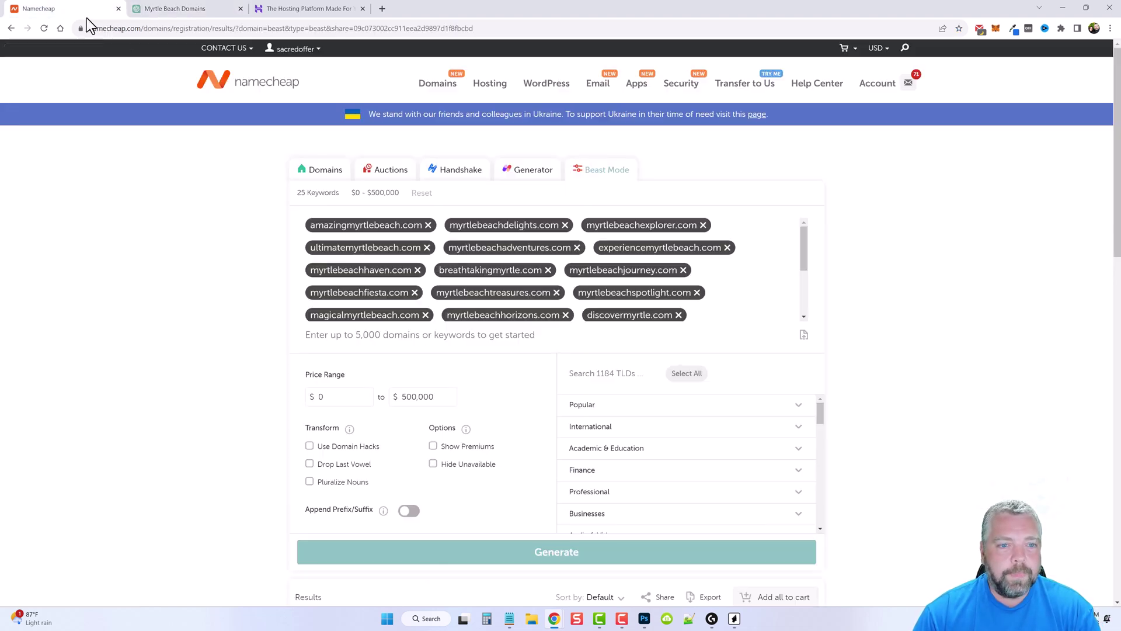
left_click(426, 194)
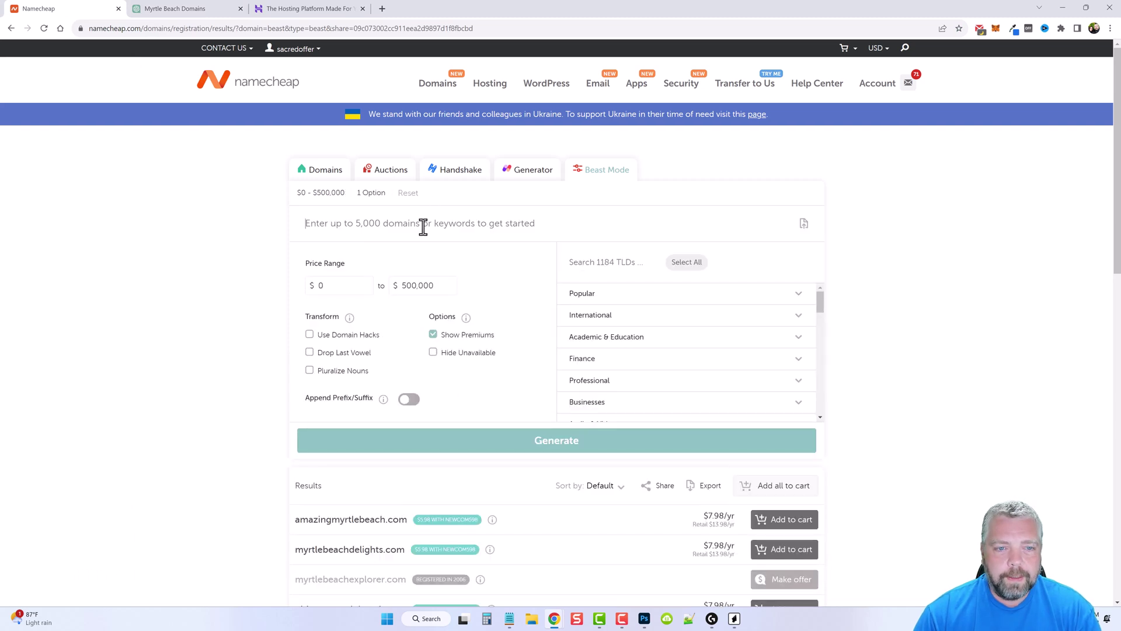
key("ctrl+v")
left_click(433, 447)
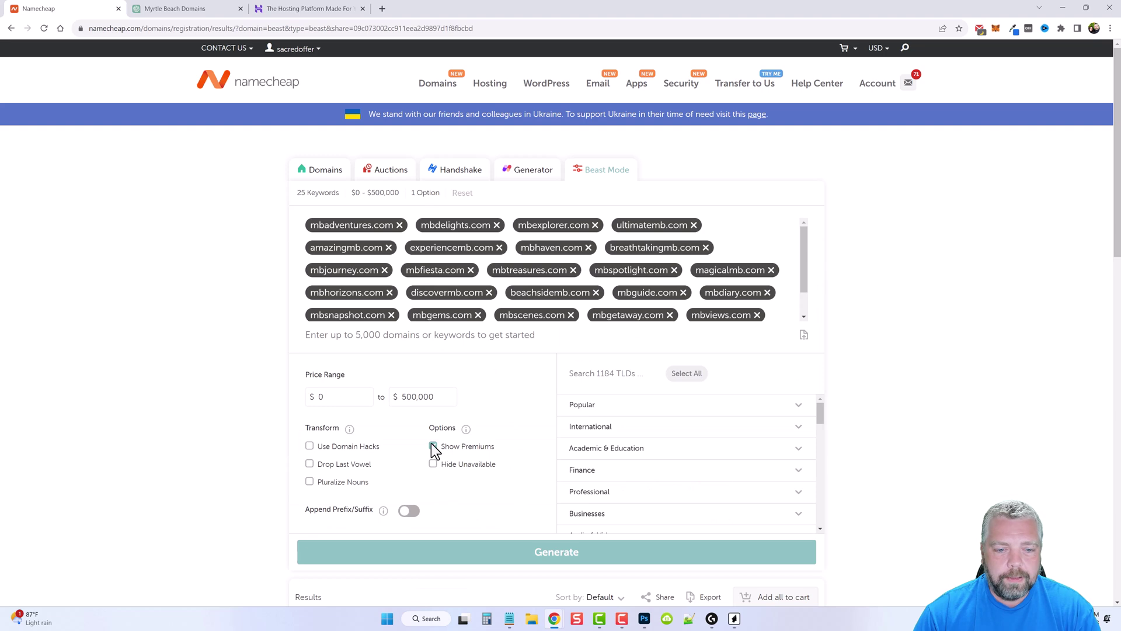
left_click(433, 447)
left_click(551, 553)
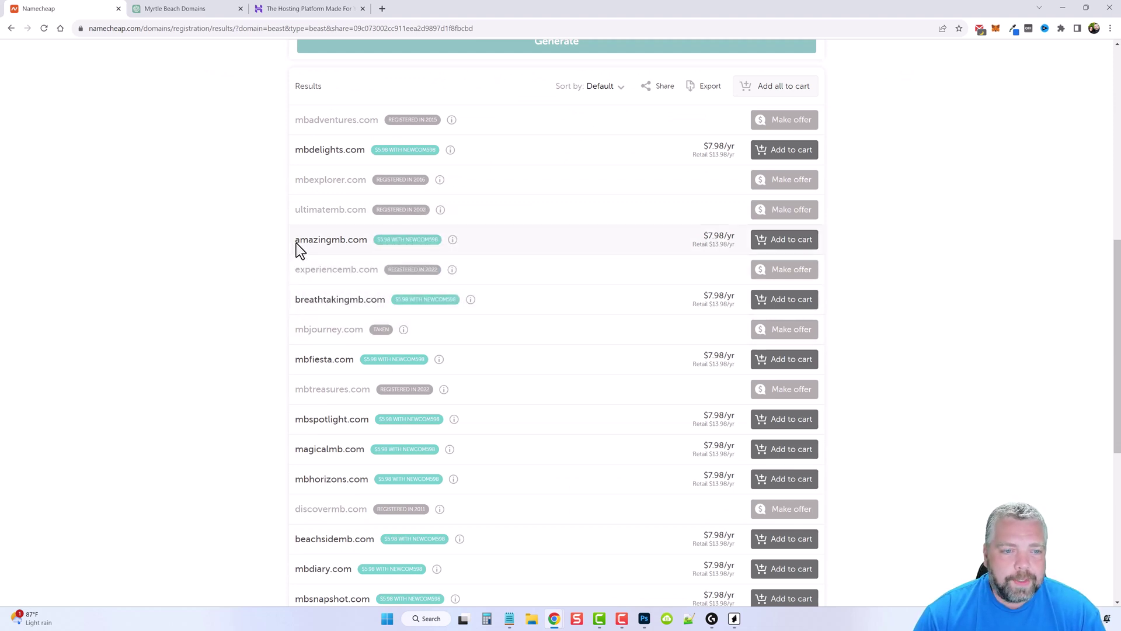
Step: Add the domain amazingmb.com to the cart
left_click_drag(295, 244, 360, 244)
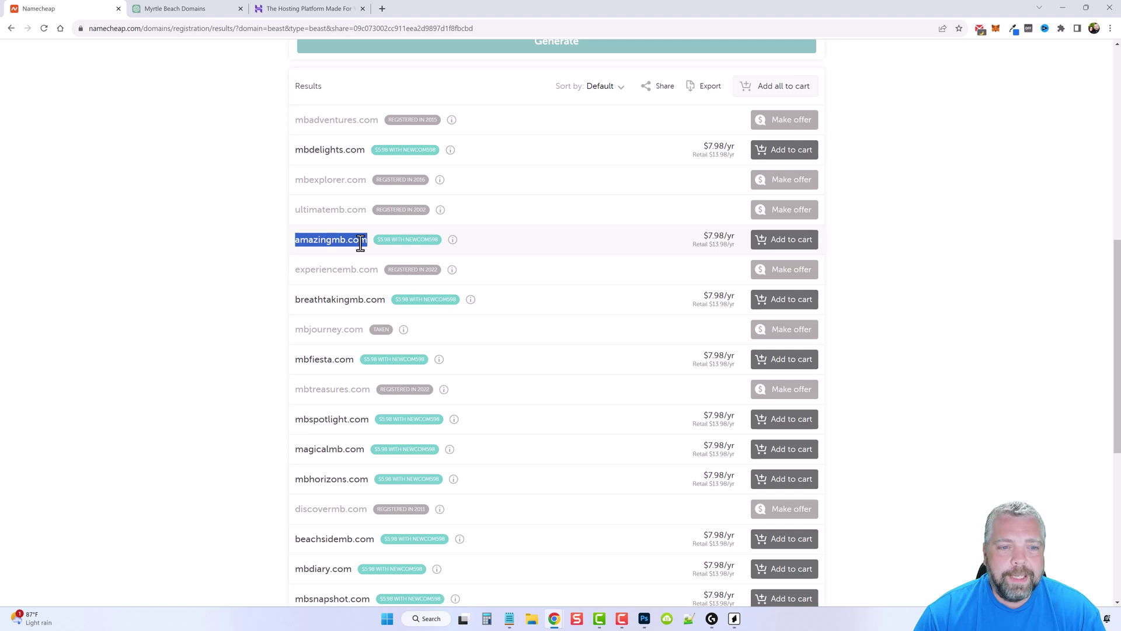
left_click(795, 251)
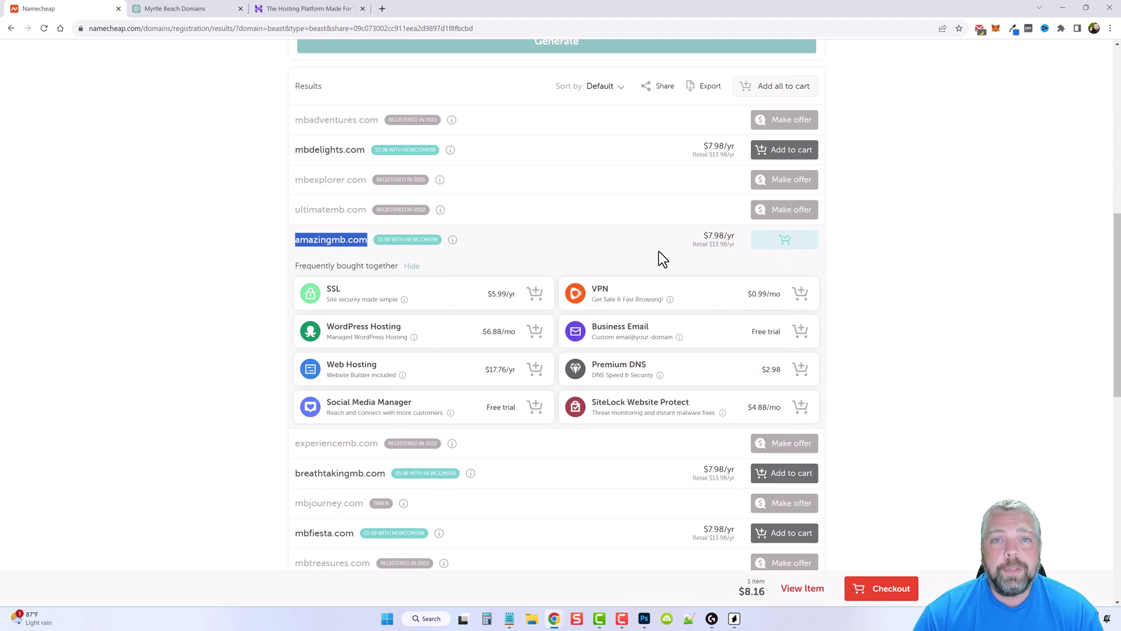
left_click(779, 243)
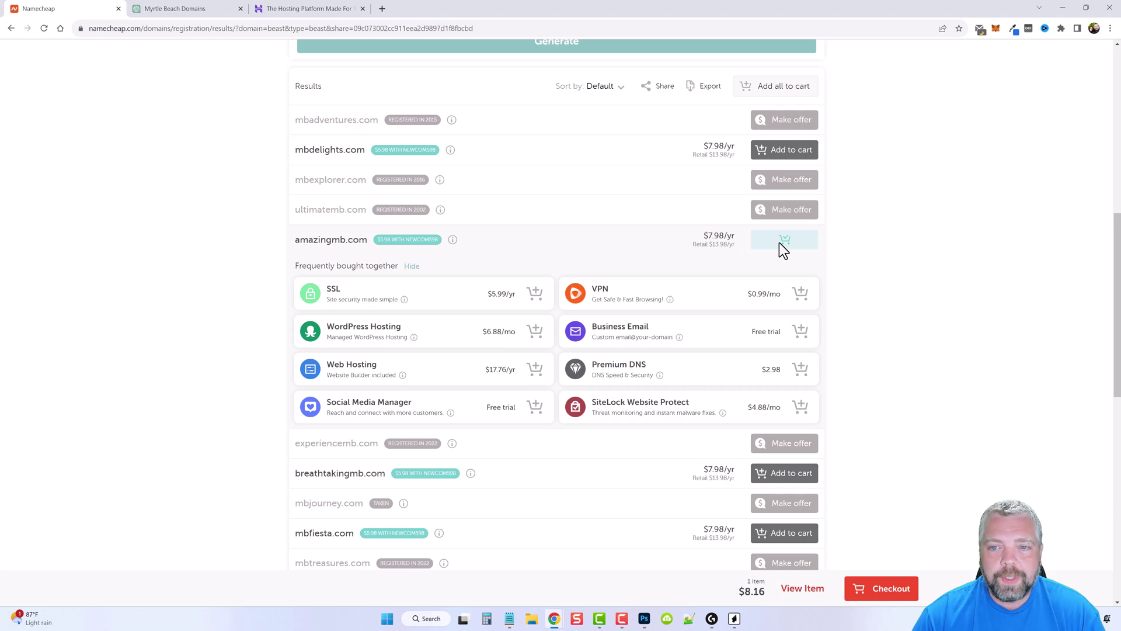
scroll(723, 333, "down", 1)
scroll(704, 389, "up", 1)
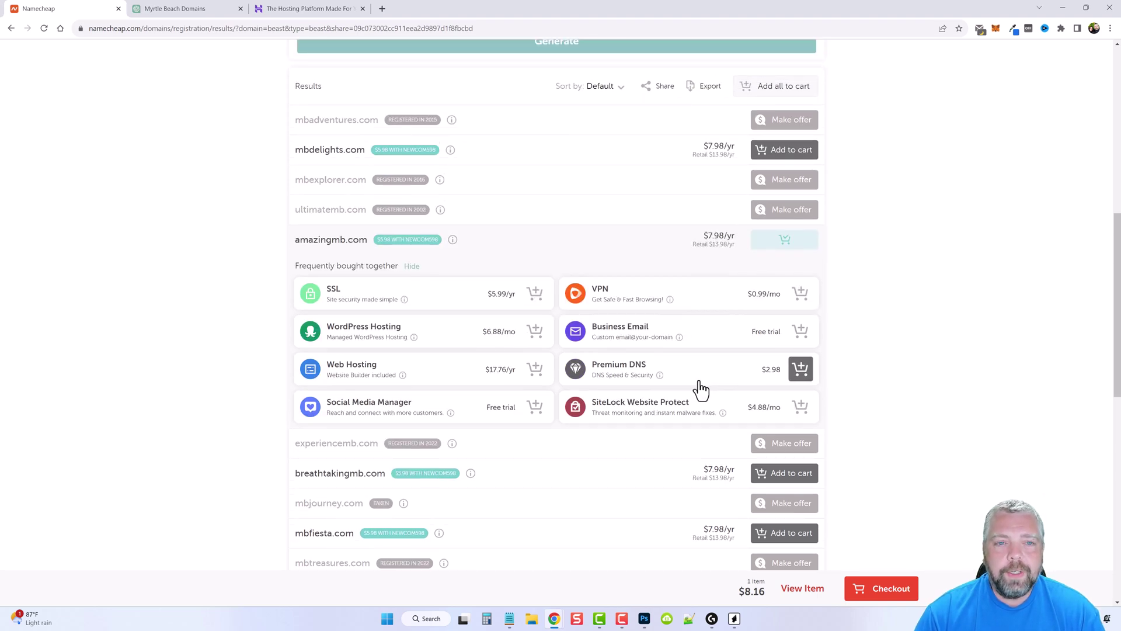
scroll(686, 387, "up", 7)
scroll(660, 388, "up", 2)
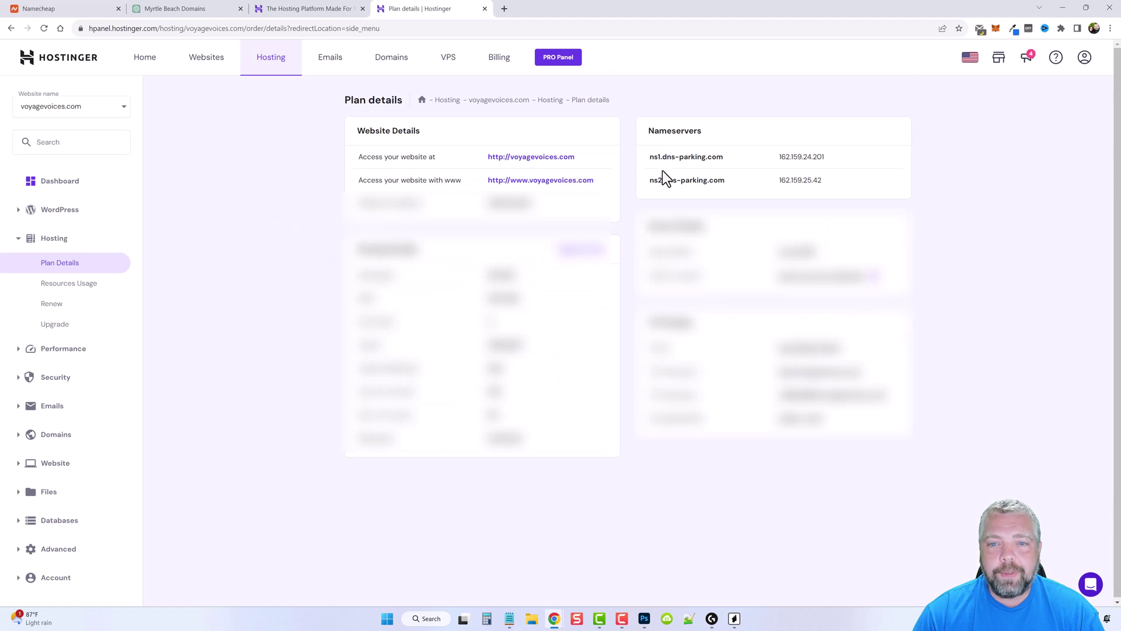
Step: Copy the first nameserver, ns1.dns-parking.com, from the hosting plan details
left_click_drag(651, 162, 721, 156)
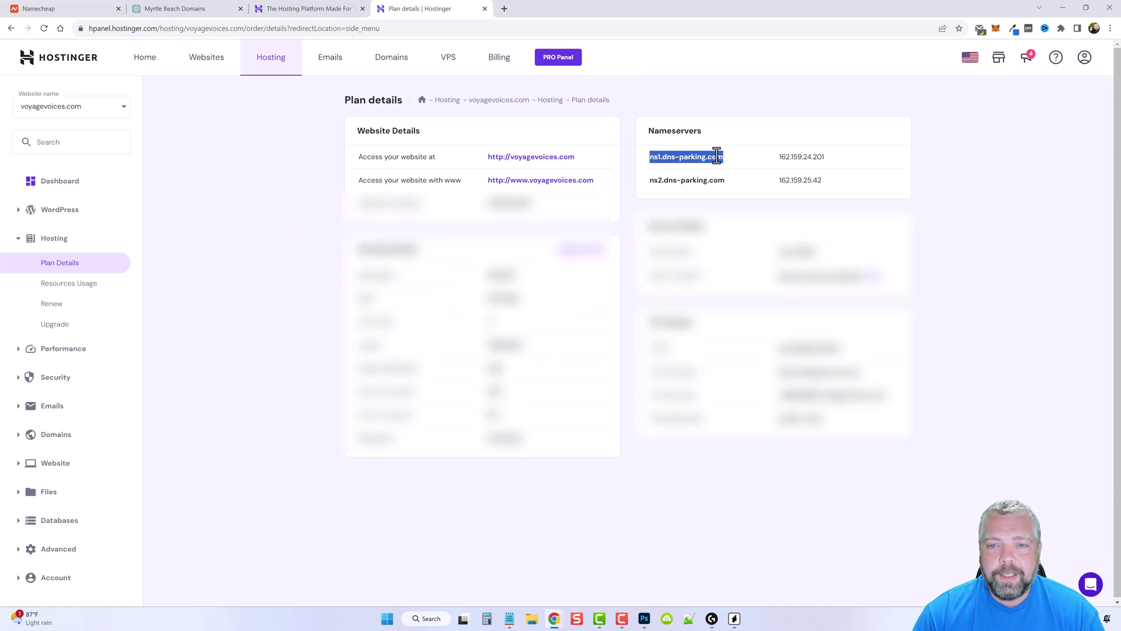
right_click(721, 158)
left_click(745, 165)
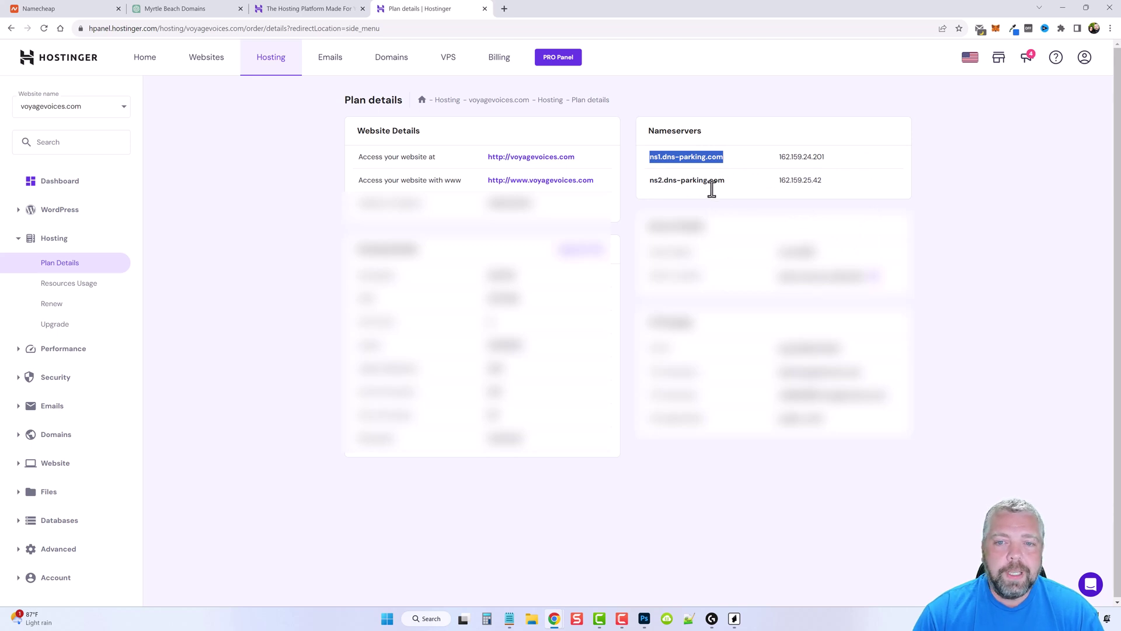
left_click(677, 178)
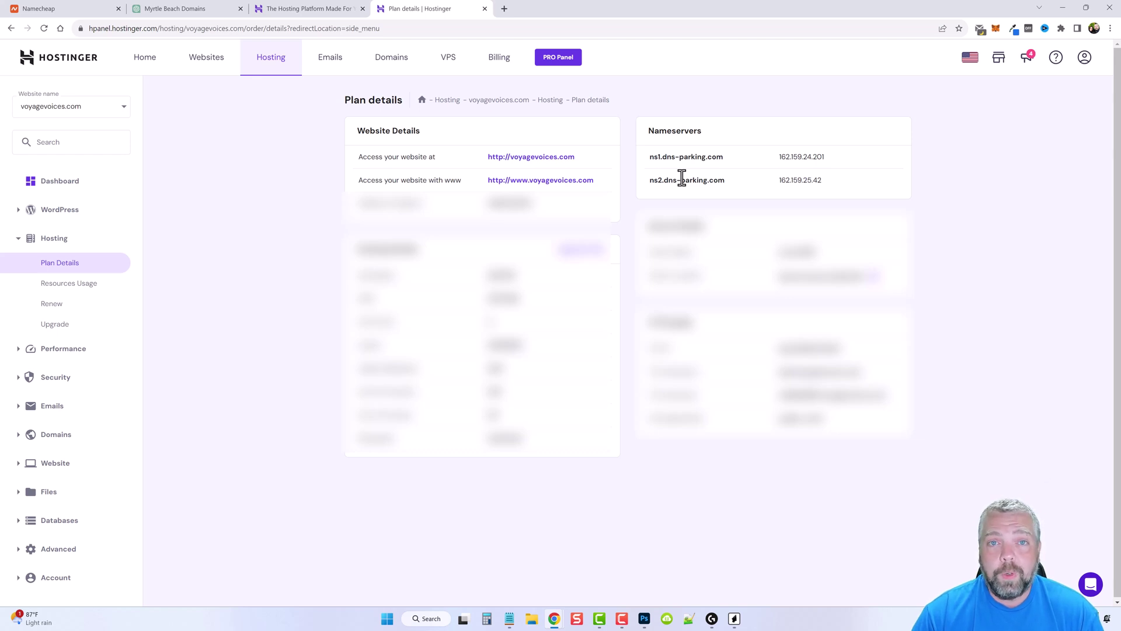
Step: Review the prices and features of Hostinger's Premium, Business and Cloud Startup web hosting plans
key("ctrl+shift+Tab")
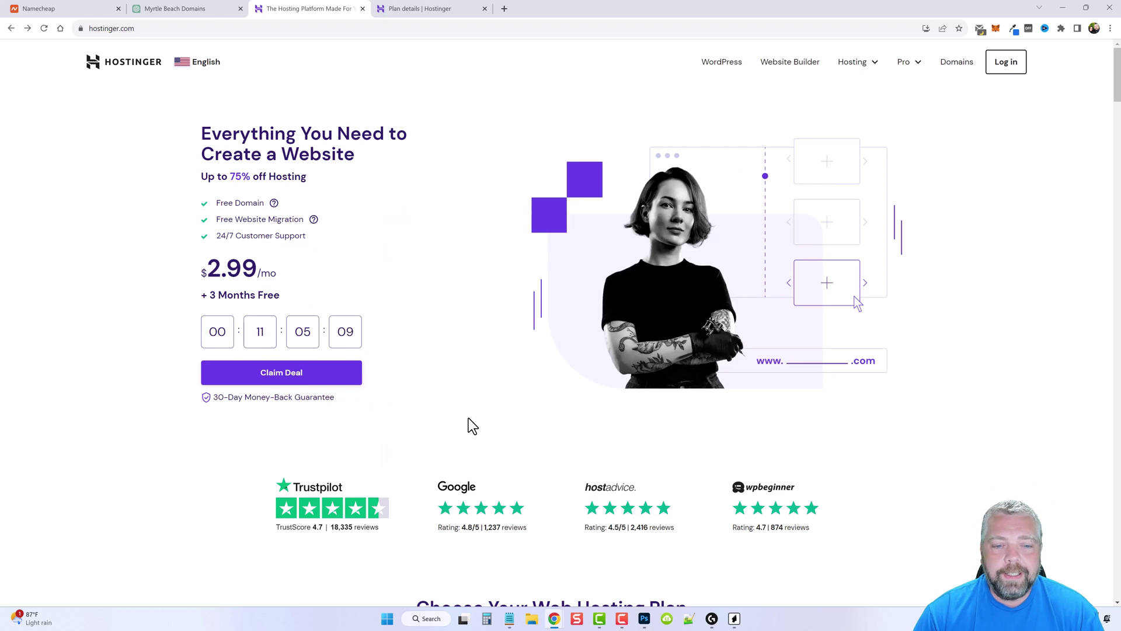
scroll(468, 418, "down", 4)
scroll(505, 441, "down", 5)
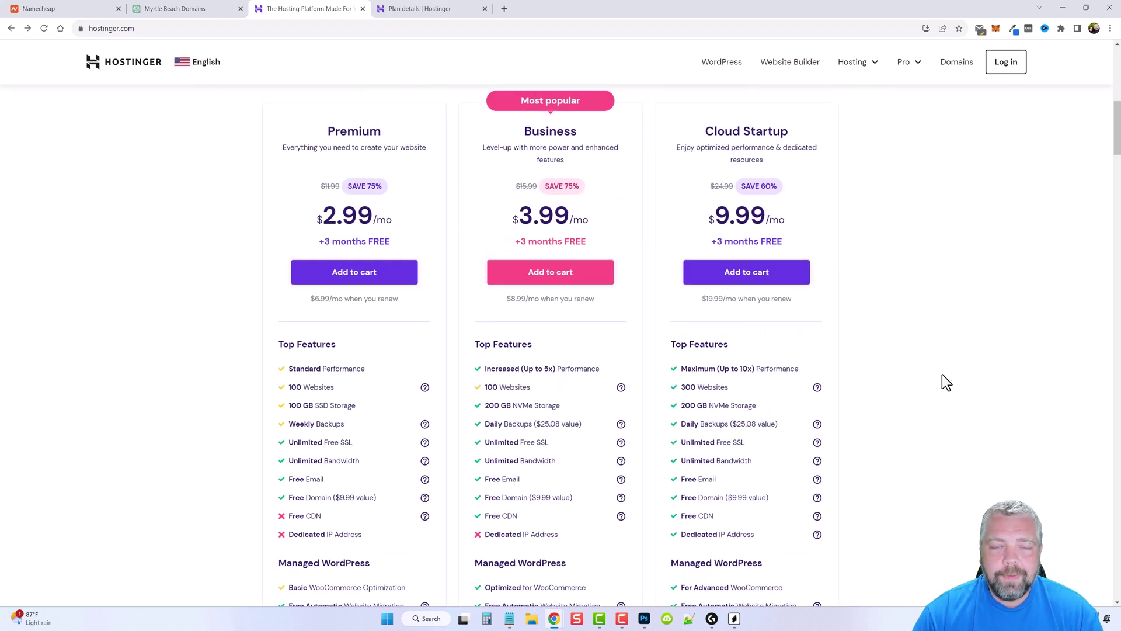
scroll(964, 430, "down", 1)
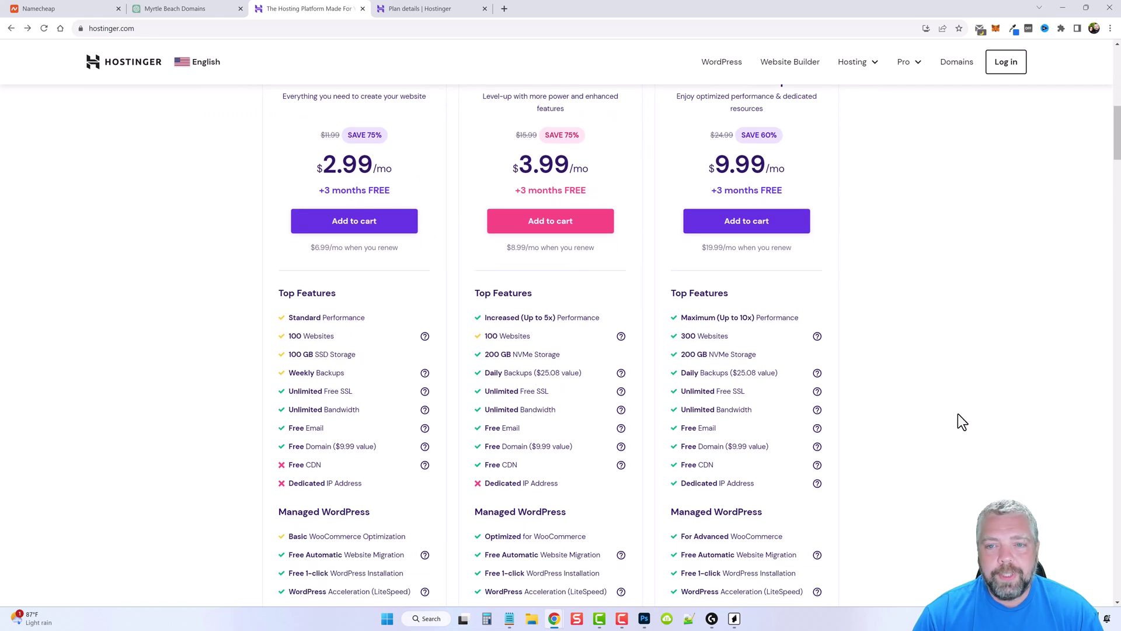
scroll(958, 412, "up", 1)
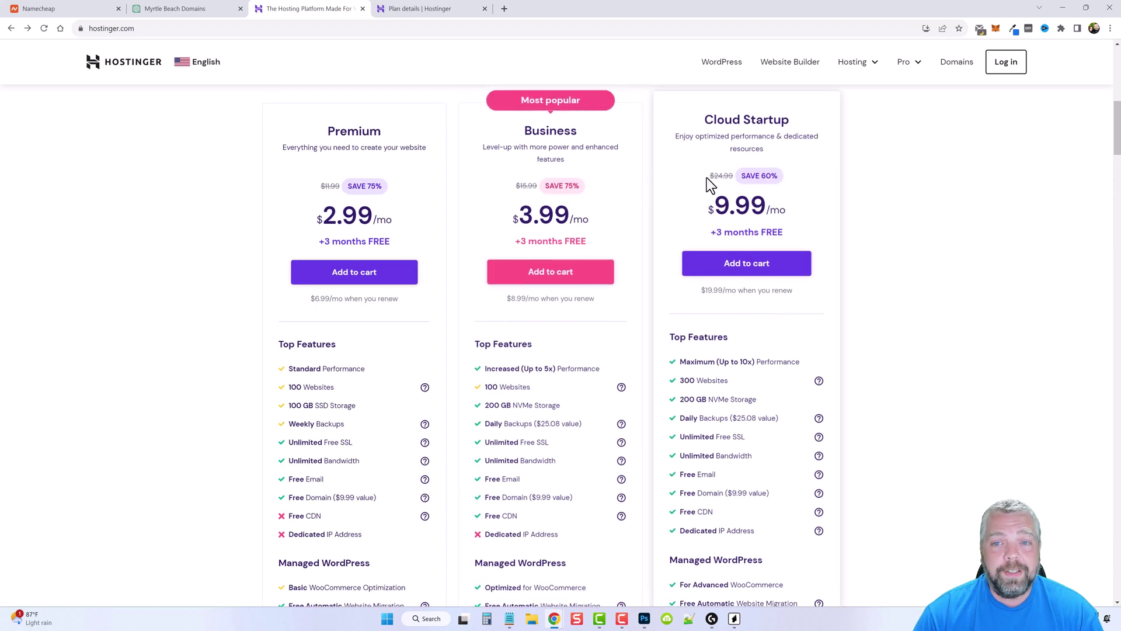
scroll(702, 400, "down", 6)
scroll(705, 394, "down", 10)
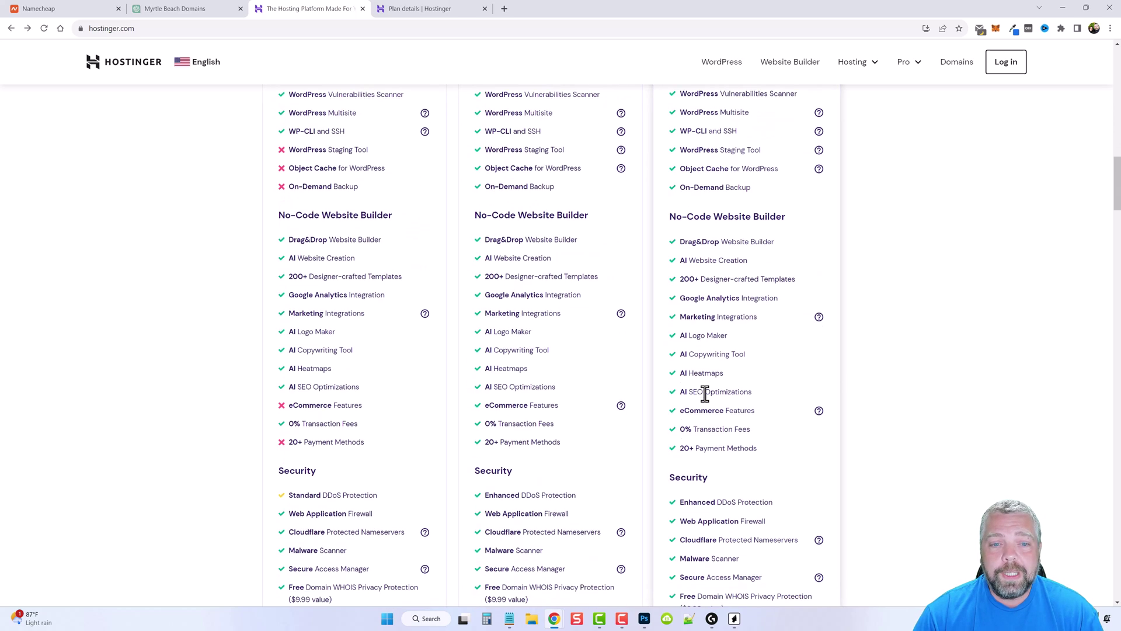
scroll(638, 358, "up", 20)
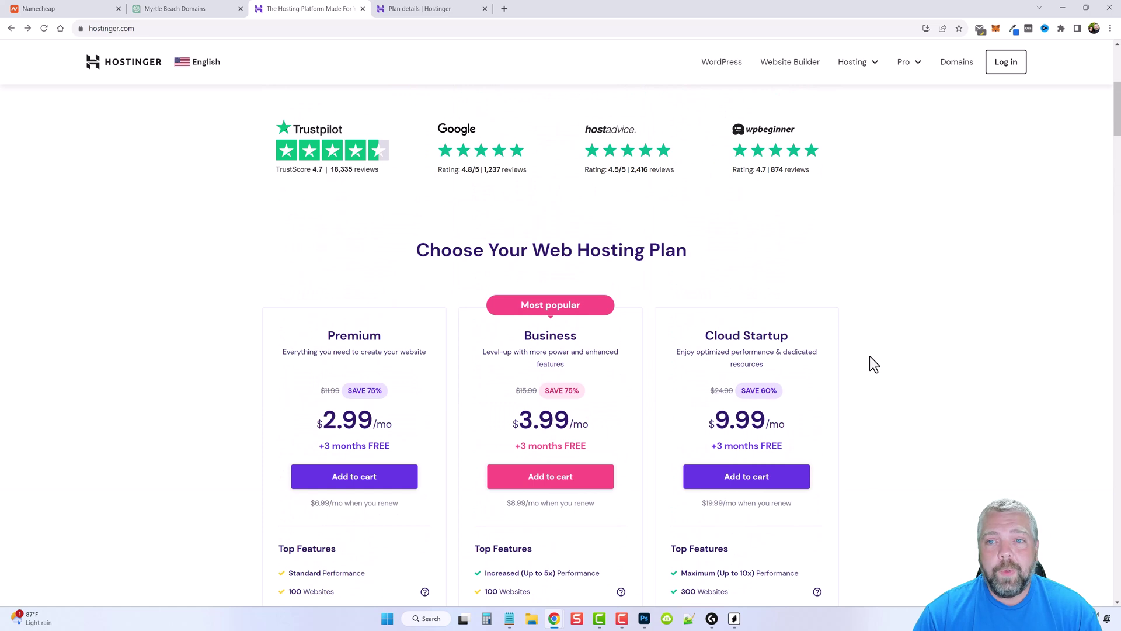
Step: Open Hostinger's Cloud Hosting page in a separate tab and review its plans up to Cloud Enterprise
left_click(865, 64)
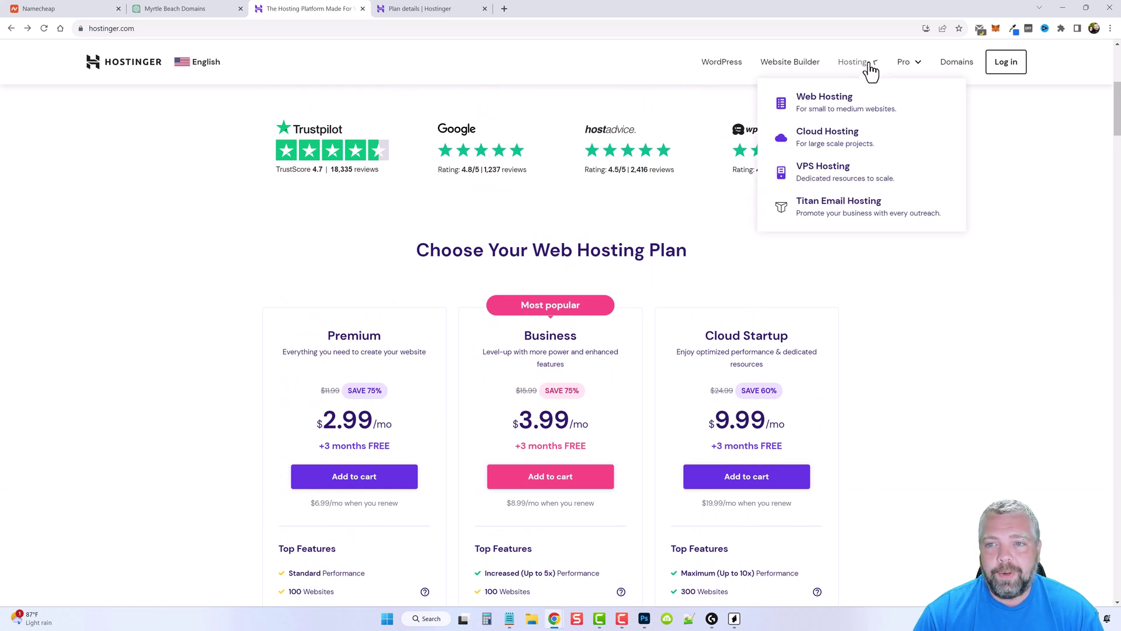
left_click(833, 140, "ctrl")
left_click(439, 9)
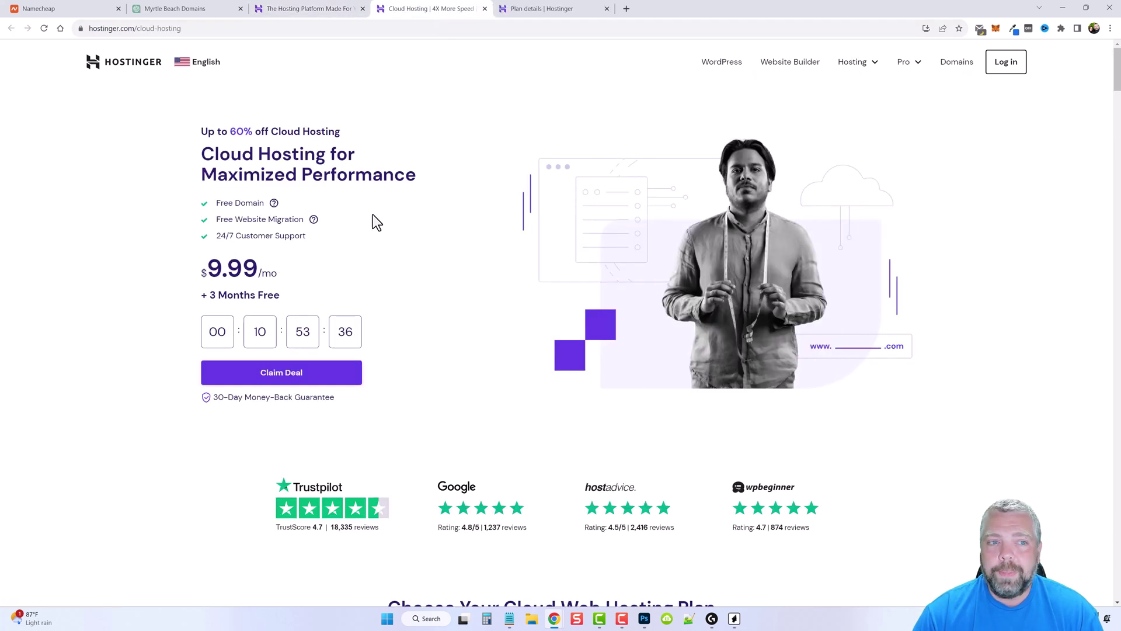
scroll(439, 343, "down", 5)
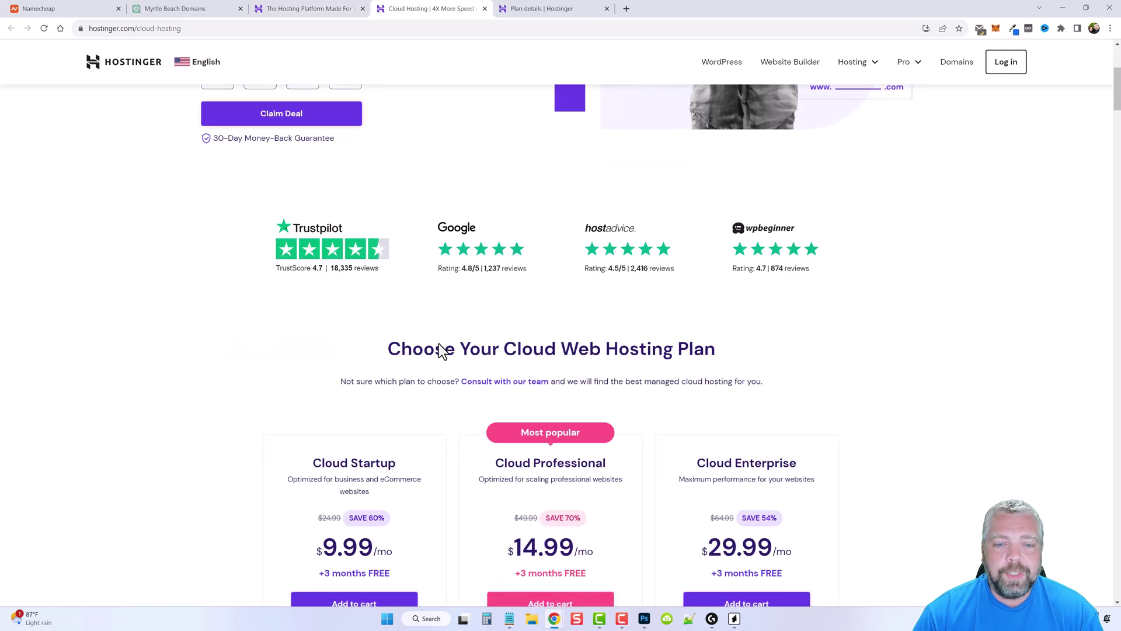
scroll(441, 348, "down", 5)
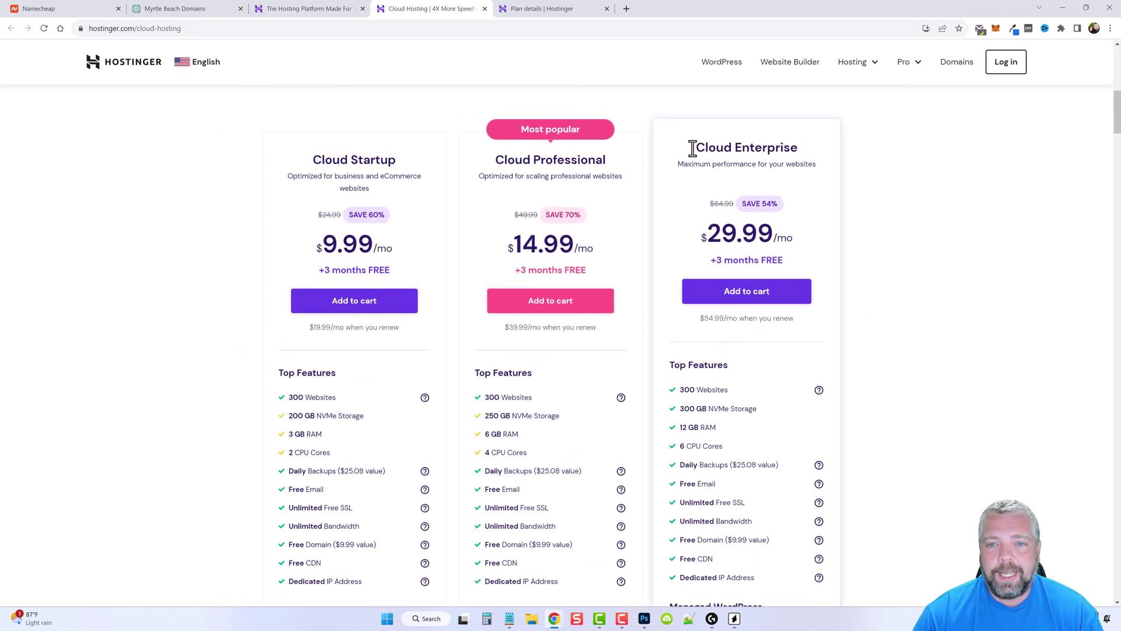
left_click_drag(692, 148, 818, 153)
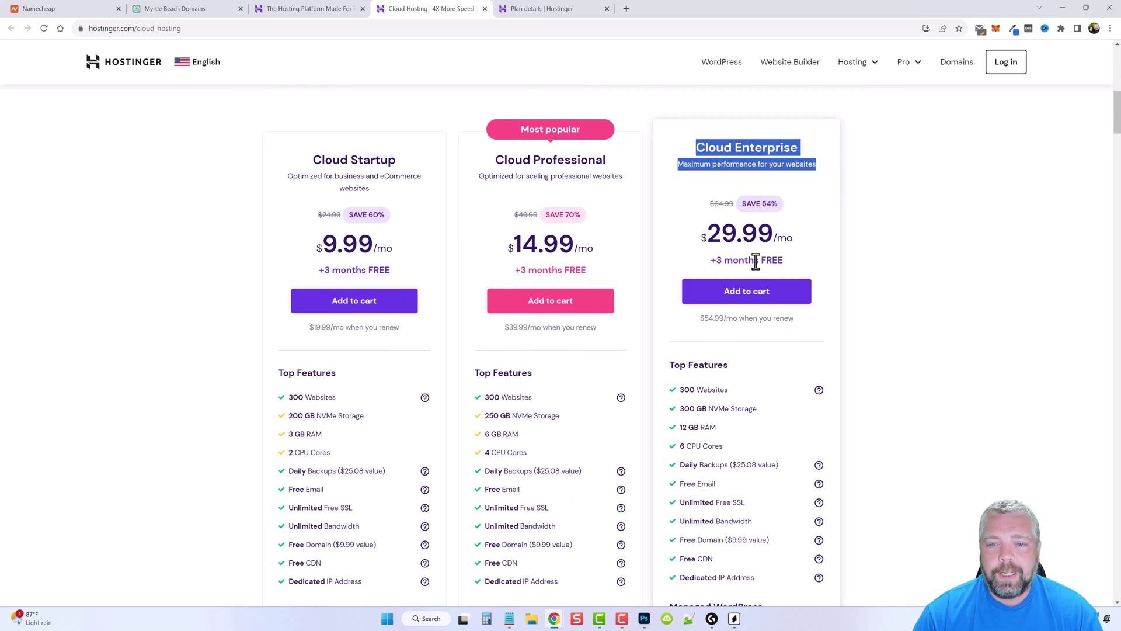
Step: Return to the web hosting plans and check the Business plan's free domain feature
key("ctrl+shift+Tab")
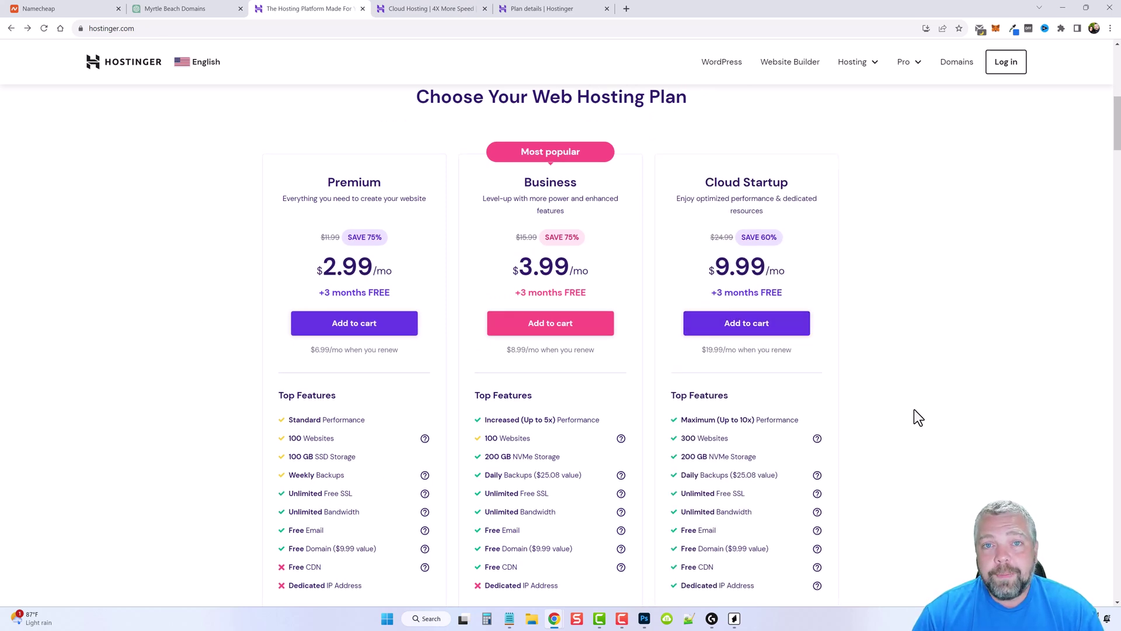
scroll(877, 462, "down", 2)
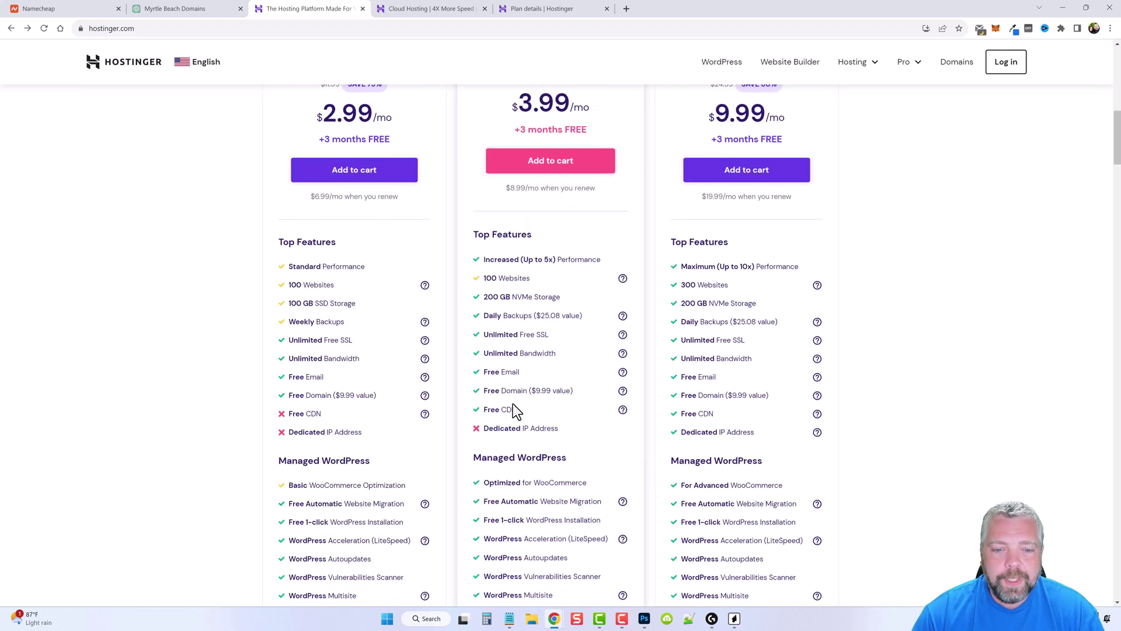
left_click_drag(485, 392, 571, 393)
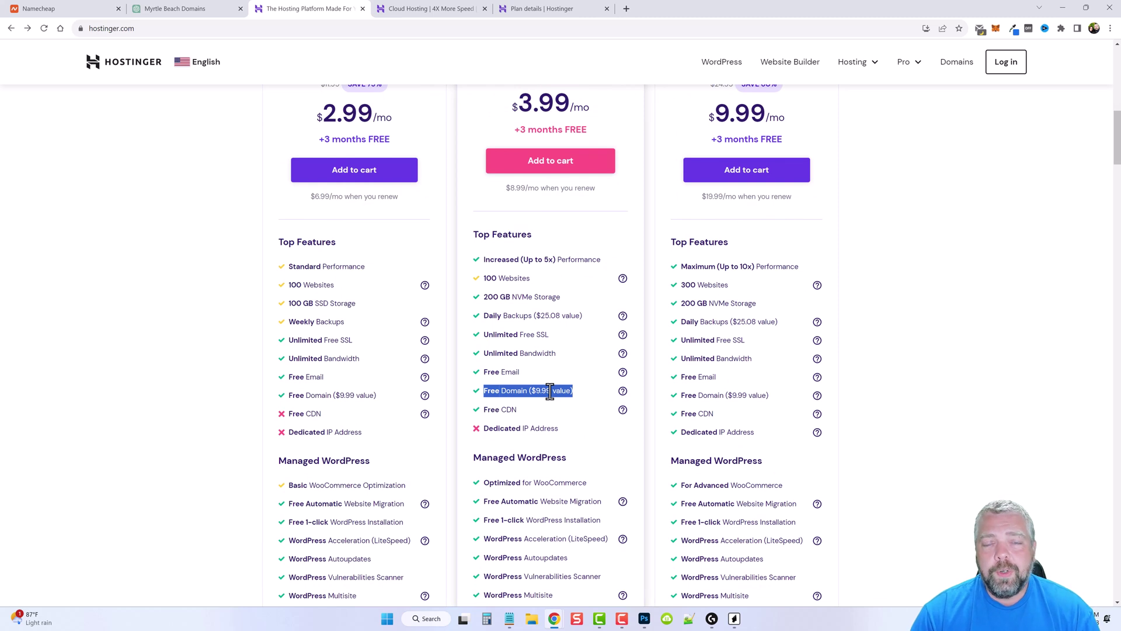
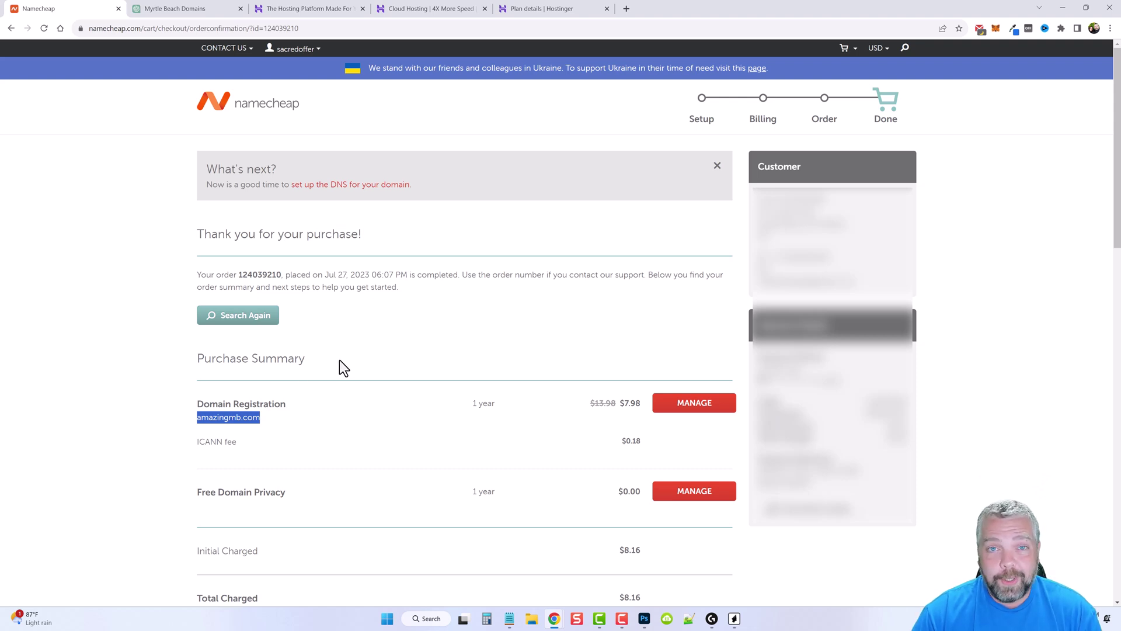
Step: Open the management page of the purchased amazingmb.com domain in Namecheap and set its nameservers to Custom DNS
left_click(689, 404)
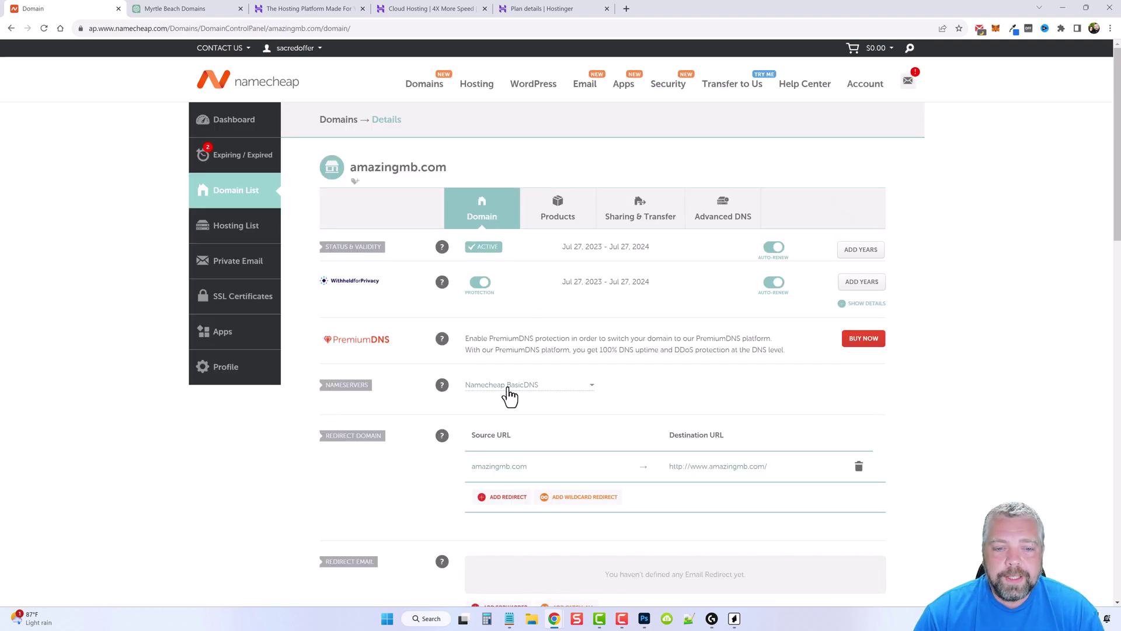
left_click_drag(325, 387, 374, 385)
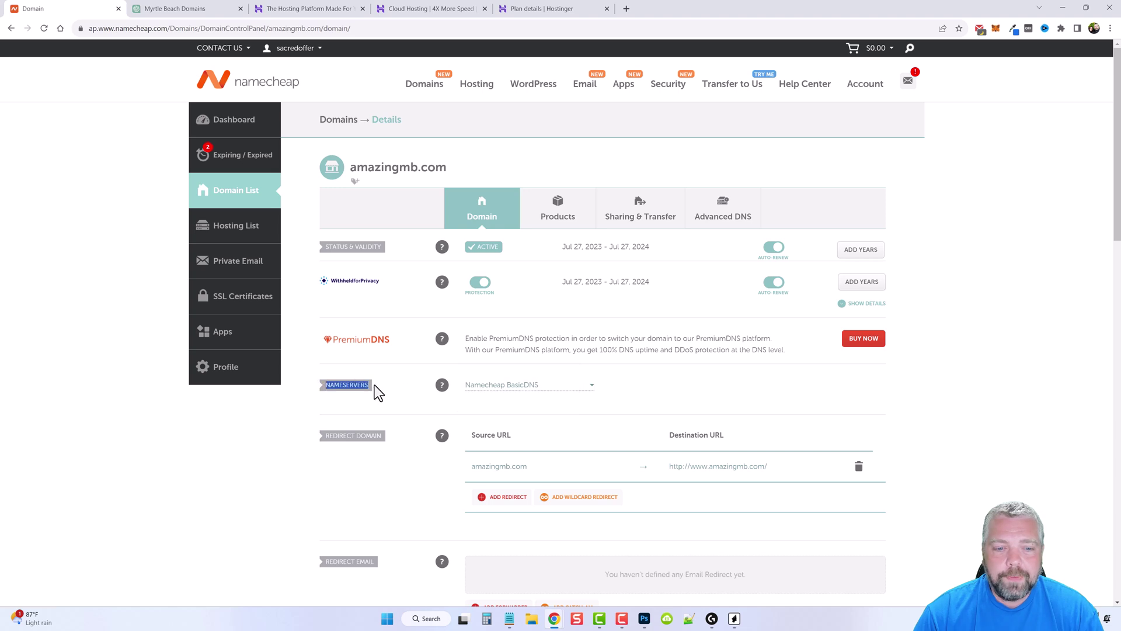
left_click(590, 392)
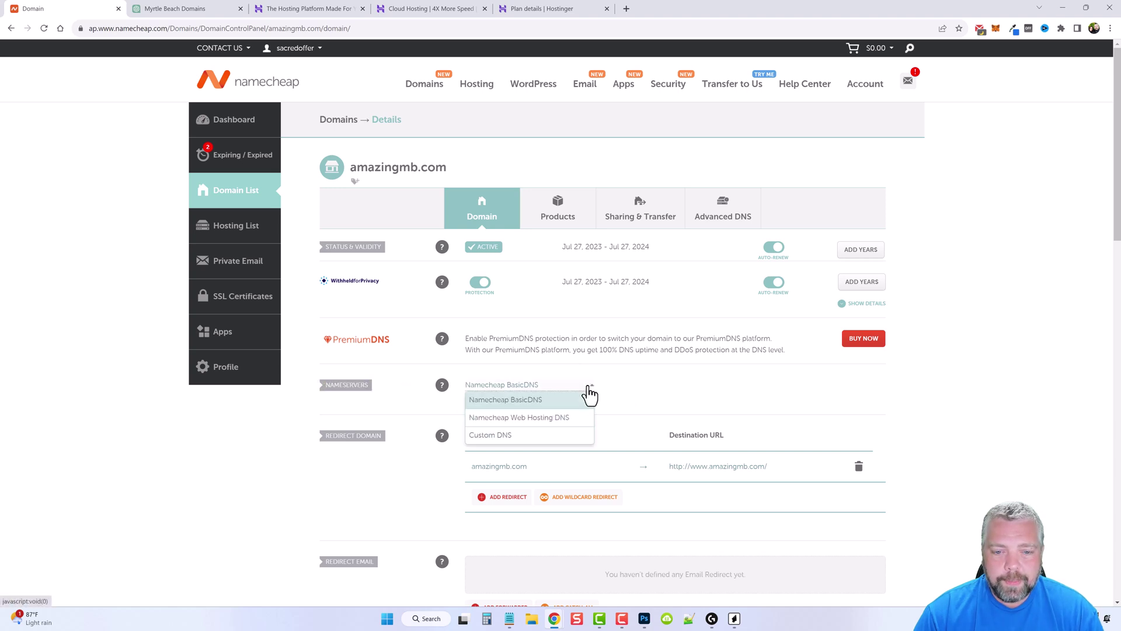
left_click(494, 436)
Step: Enter ns1.dns-parking.com and ns2.dns-parking.com as the custom nameservers of amazingmb.com and save them
left_click(504, 411)
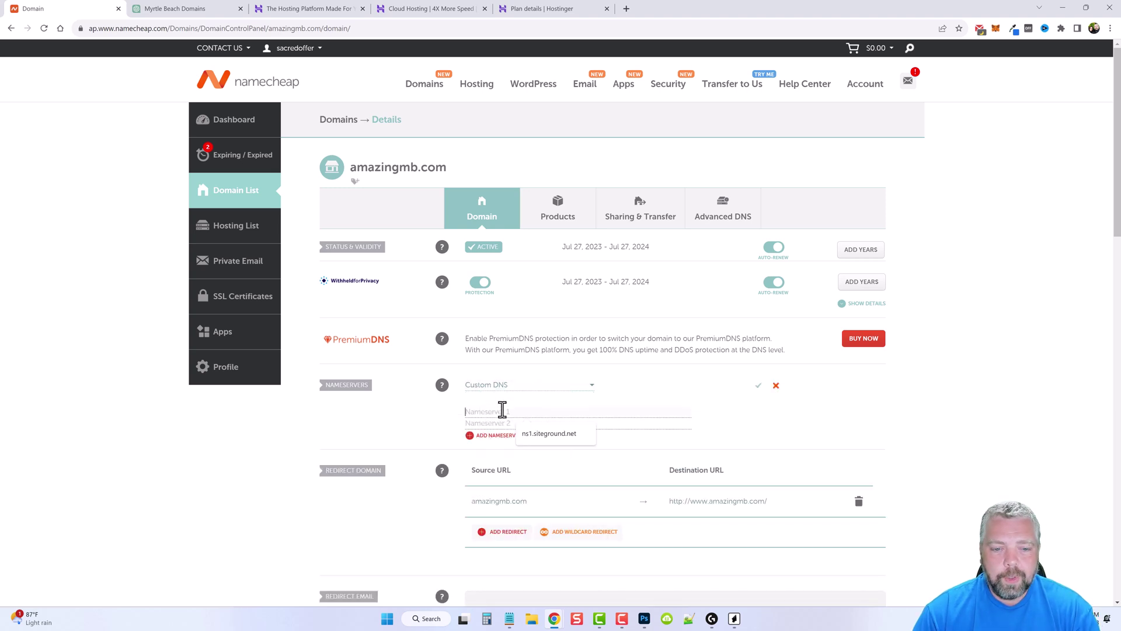
type("ns1.dns-parking.com")
left_click(499, 423)
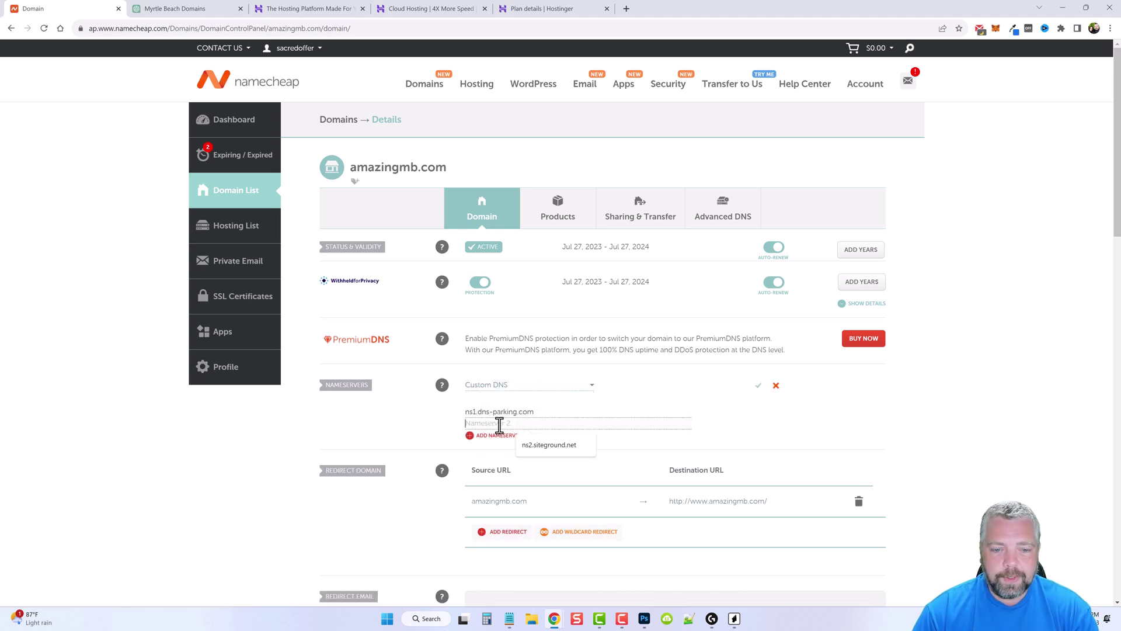
type("ns1.dns-parking.com")
left_click(476, 423)
key("BackSpace")
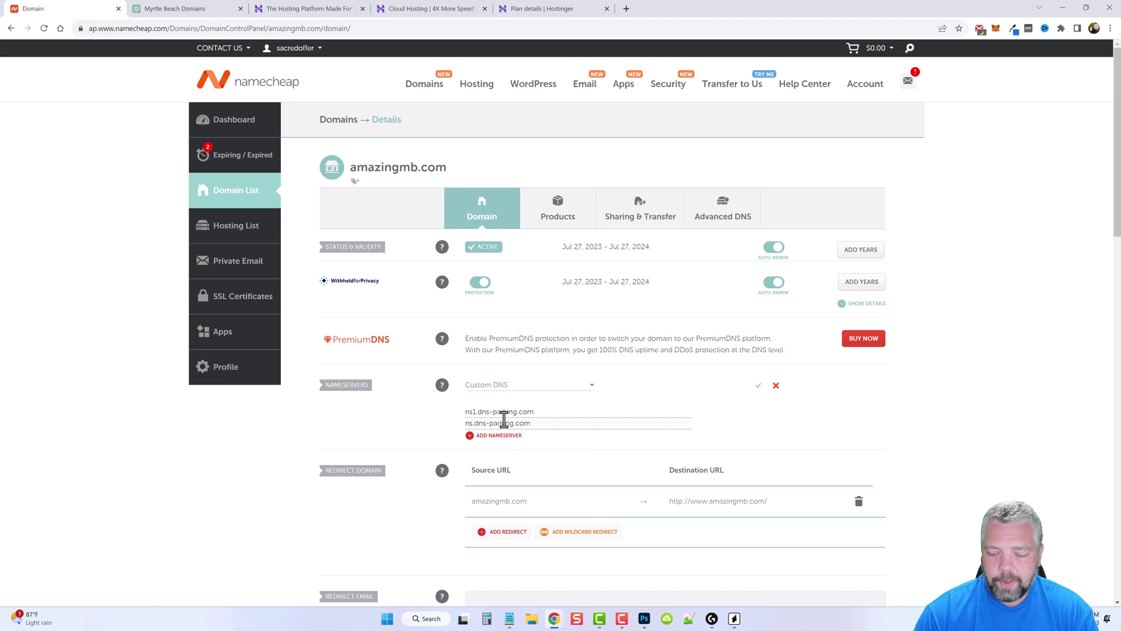
type("2")
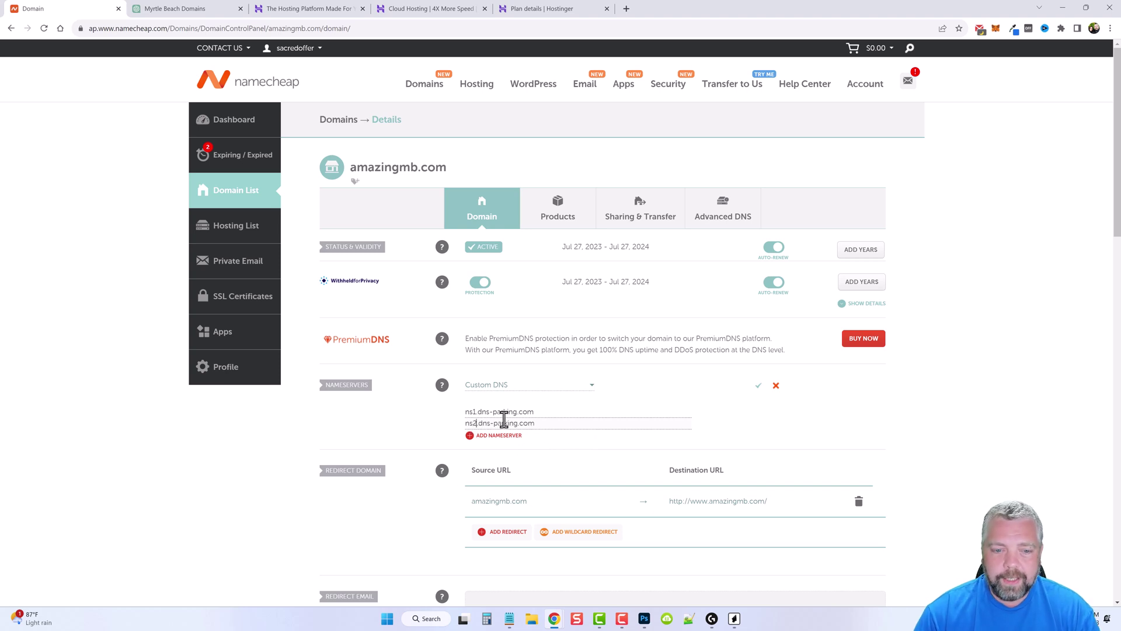
left_click(576, 412)
left_click(757, 386)
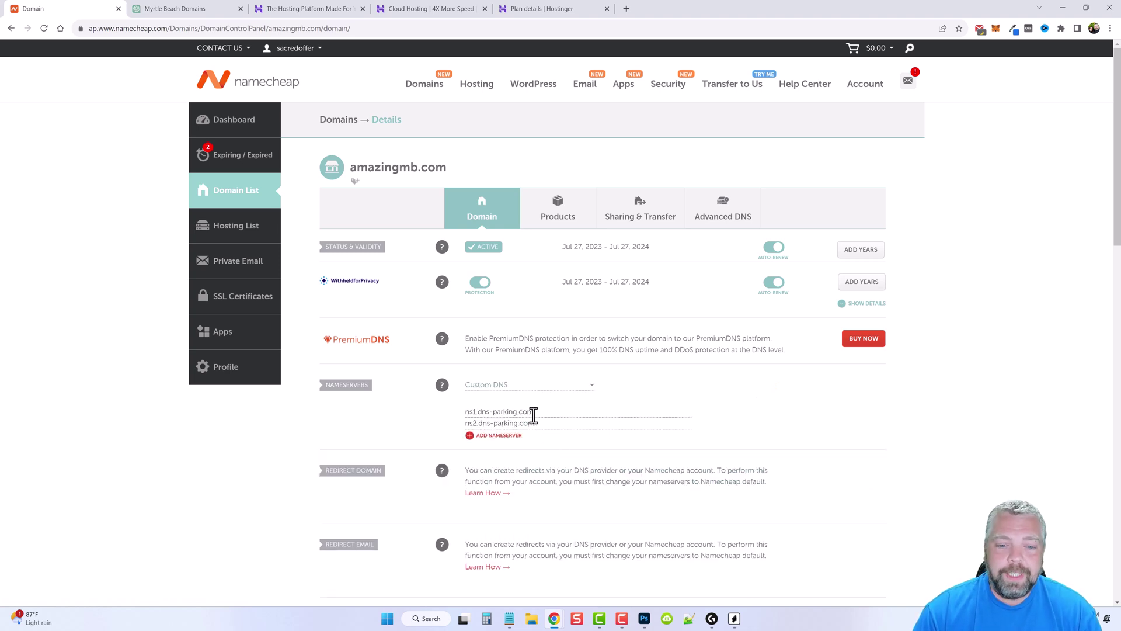
left_click_drag(535, 413, 468, 413)
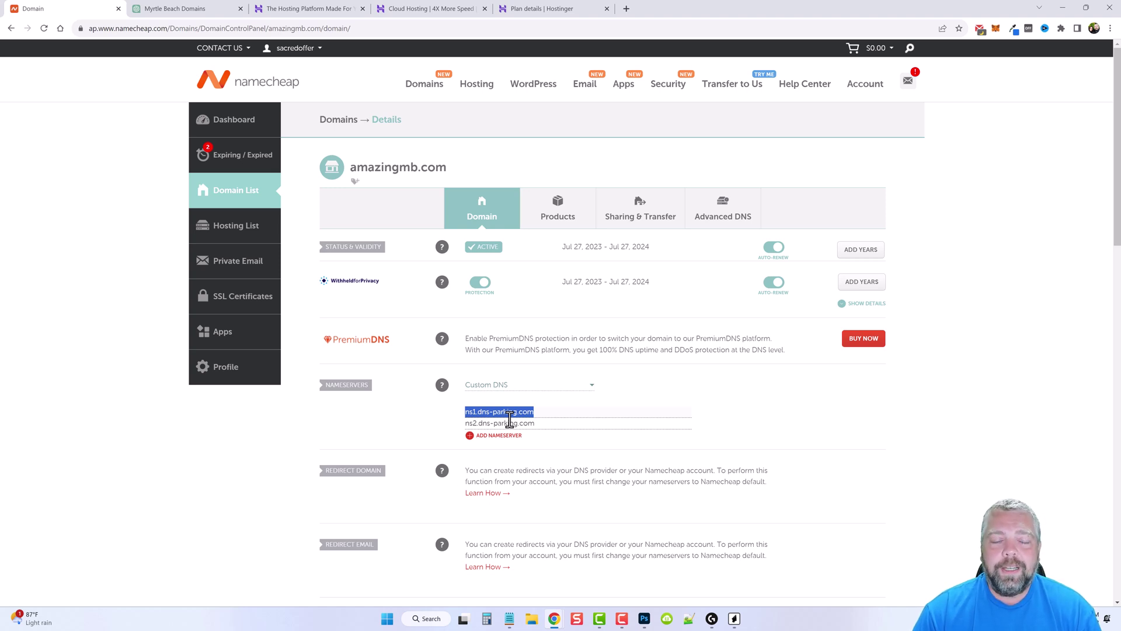
Step: Start a new empty website on a hosting plan in Hostinger, skipping the website type survey
key("ctrl+shift+Tab")
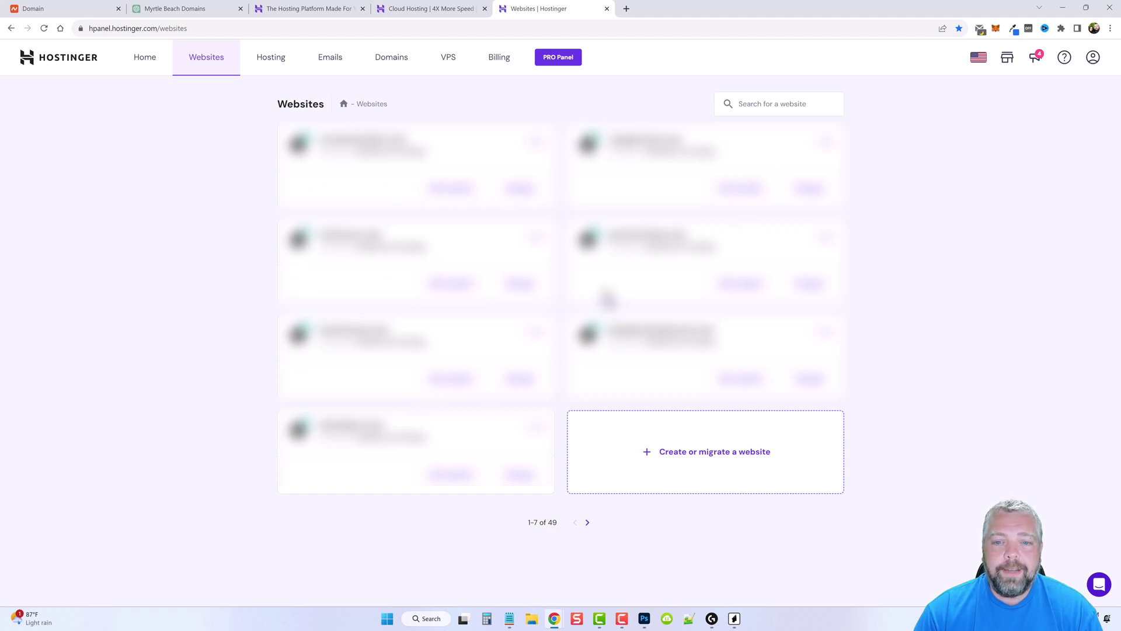
left_click(704, 464)
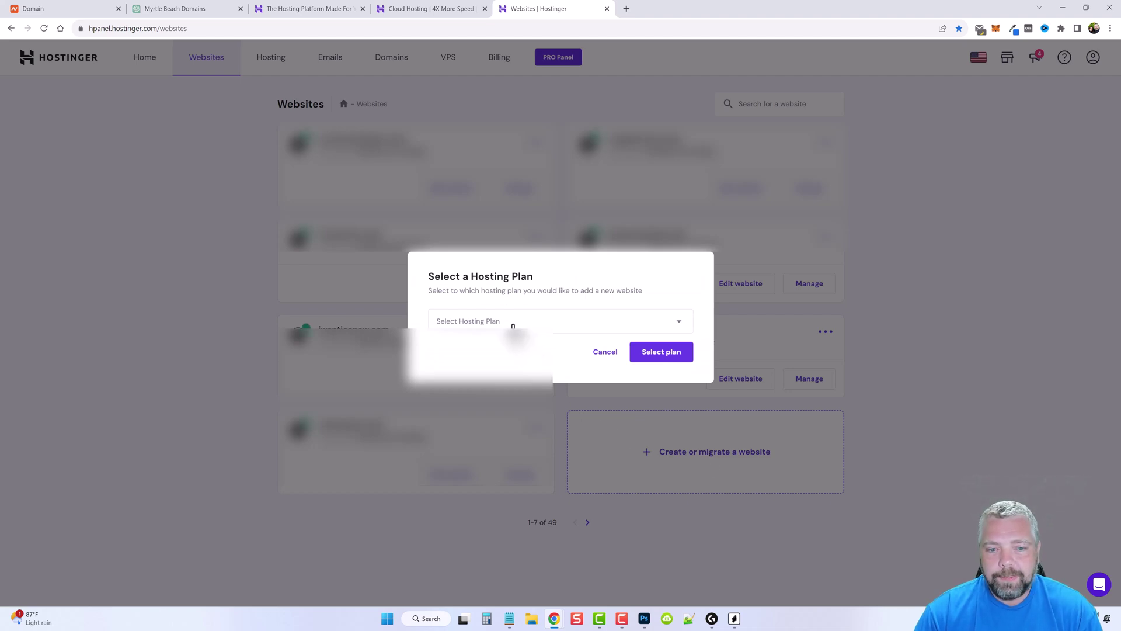
left_click(496, 338)
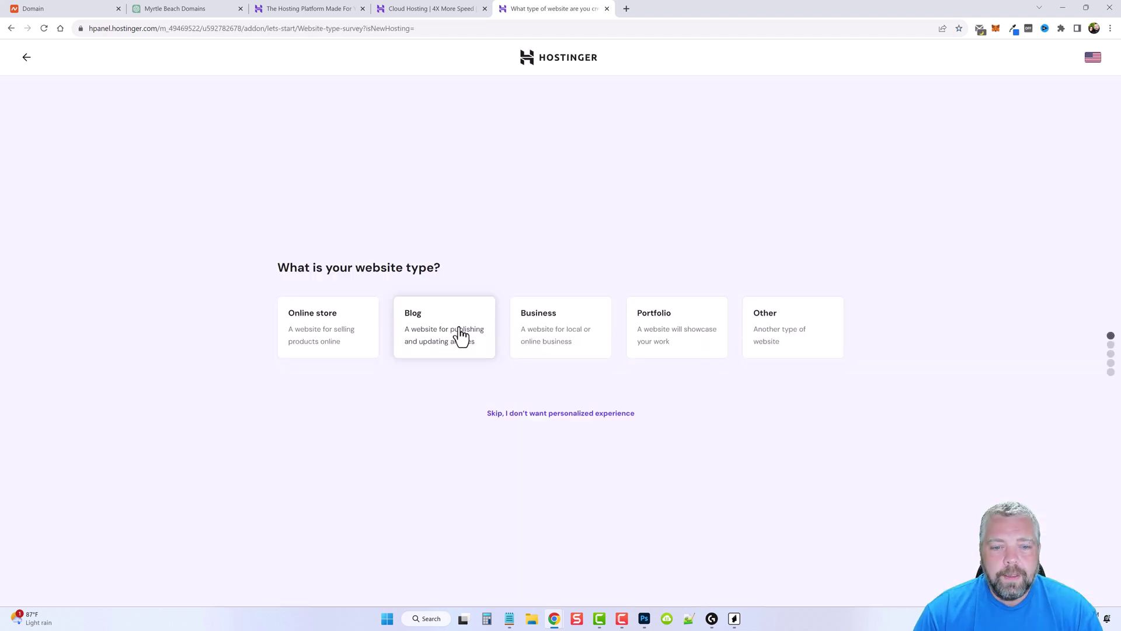
left_click(555, 415)
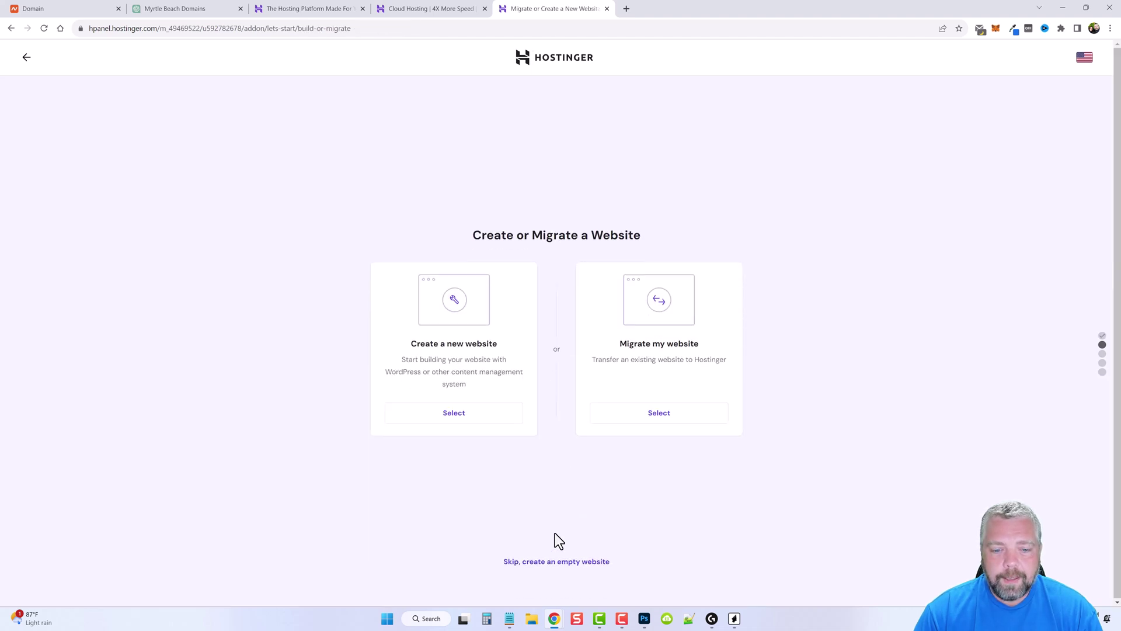
left_click(549, 561)
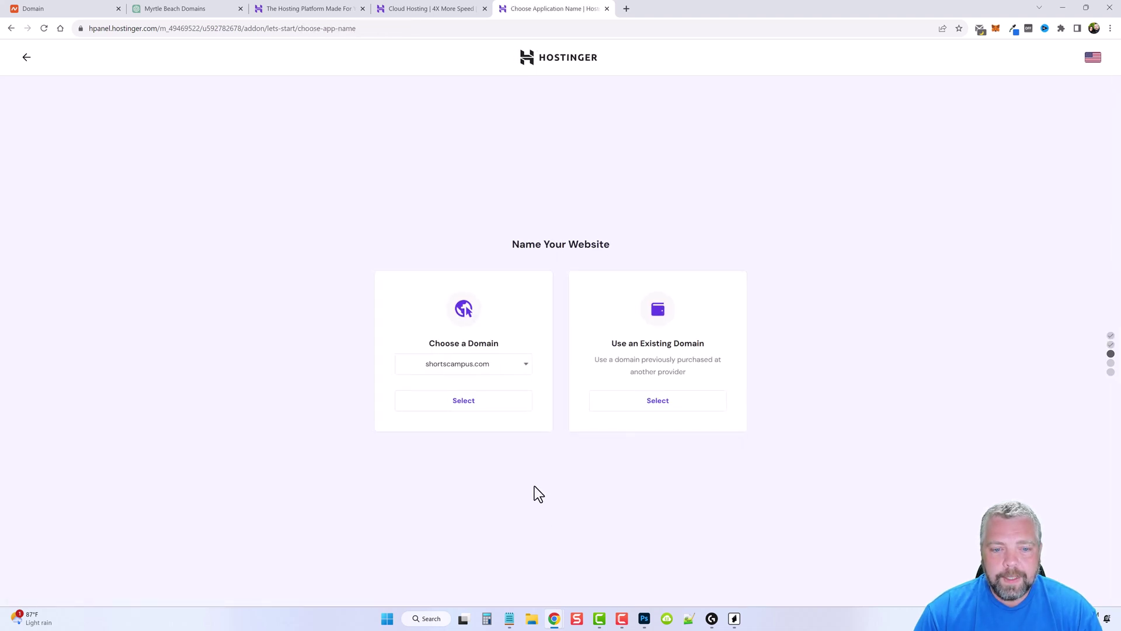
Step: Name the website with the existing domain amazingmb.com and continue to the domain summary
left_click_drag(610, 345, 706, 344)
left_click(661, 407)
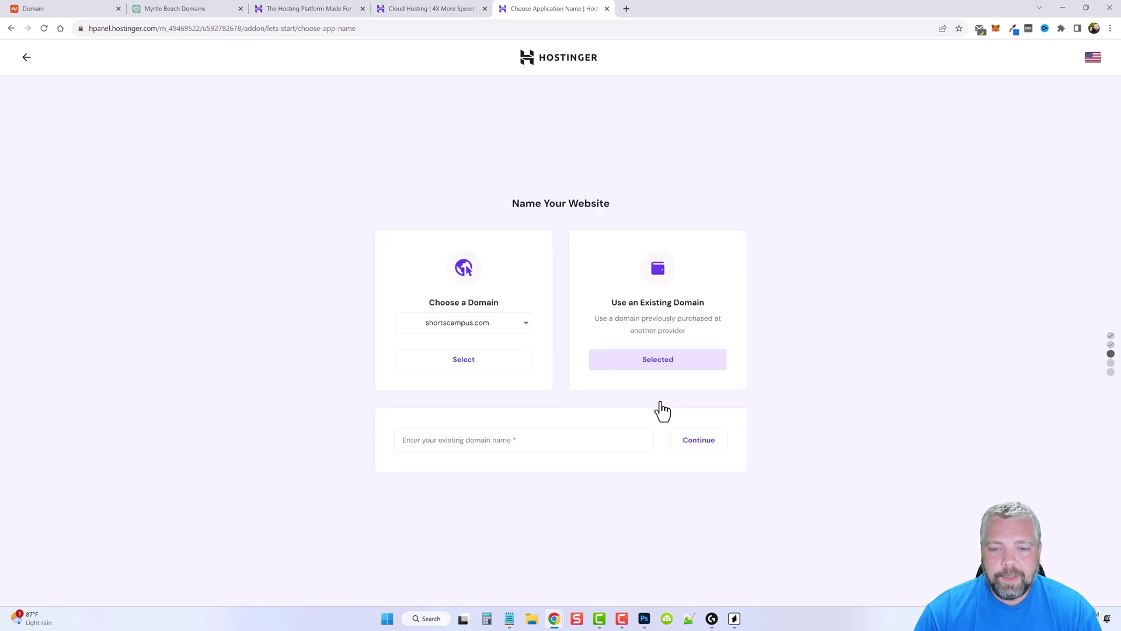
left_click(518, 442)
type("amazingmb.com")
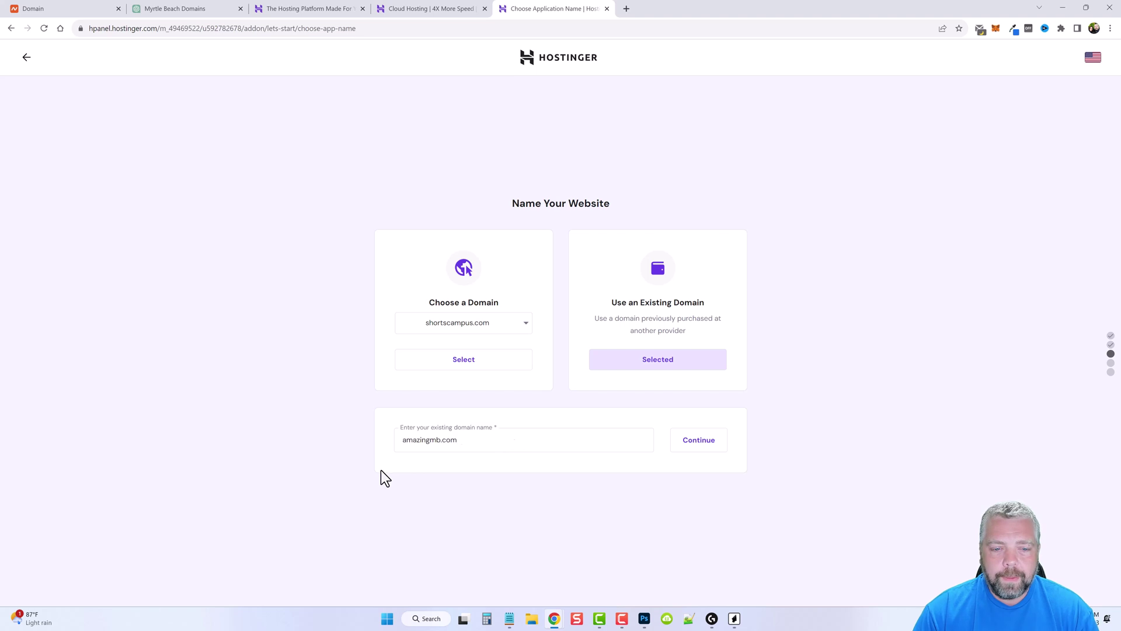
left_click(701, 444)
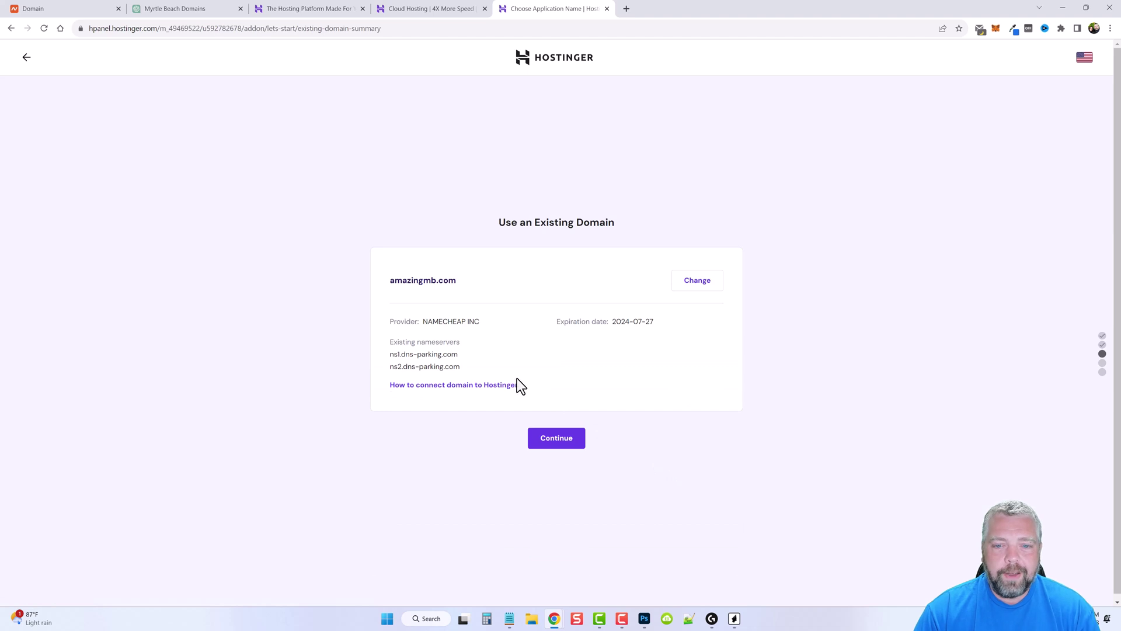
Step: Accept the existing-domain summary for amazingmb.com and let the new website be built on the hosting plan
left_click_drag(423, 322, 456, 324)
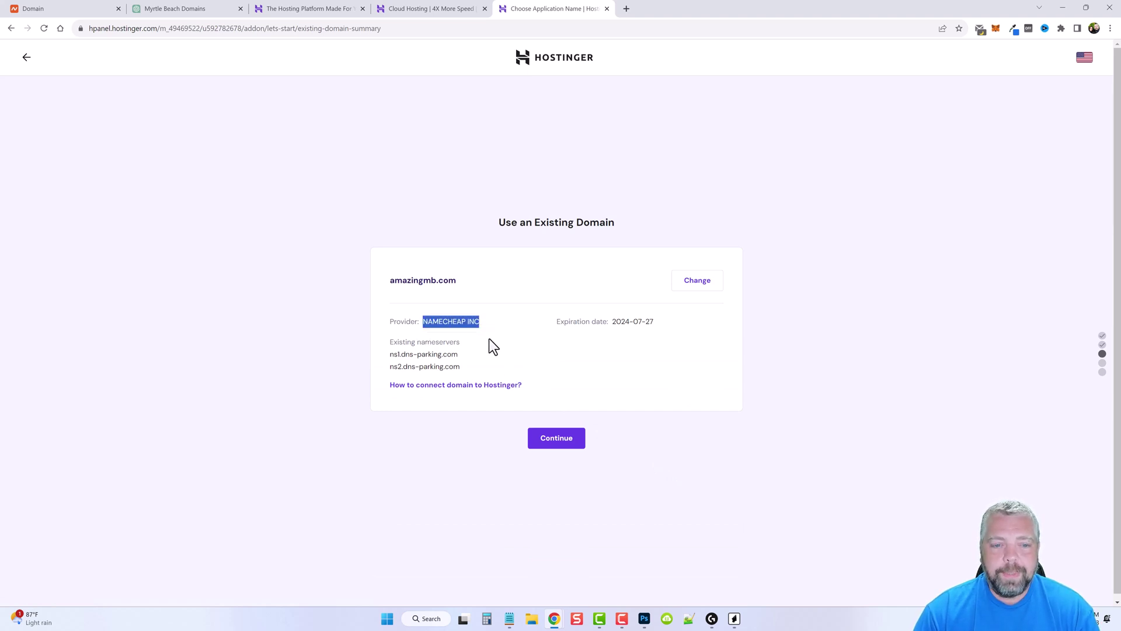
left_click(555, 448)
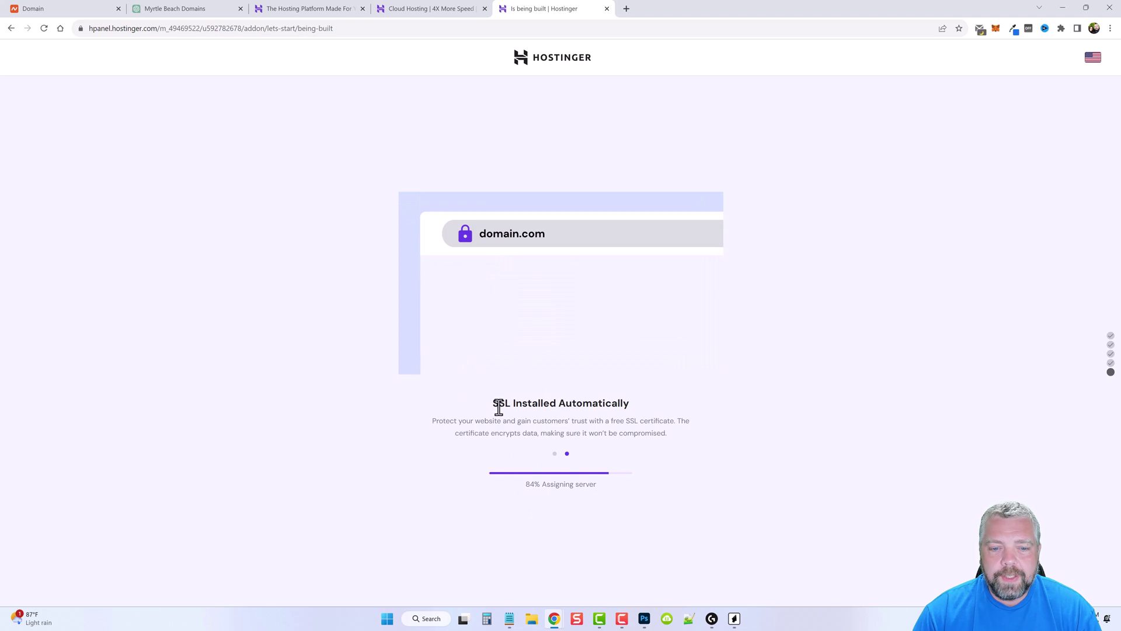
left_click_drag(494, 407, 633, 408)
left_click(491, 431)
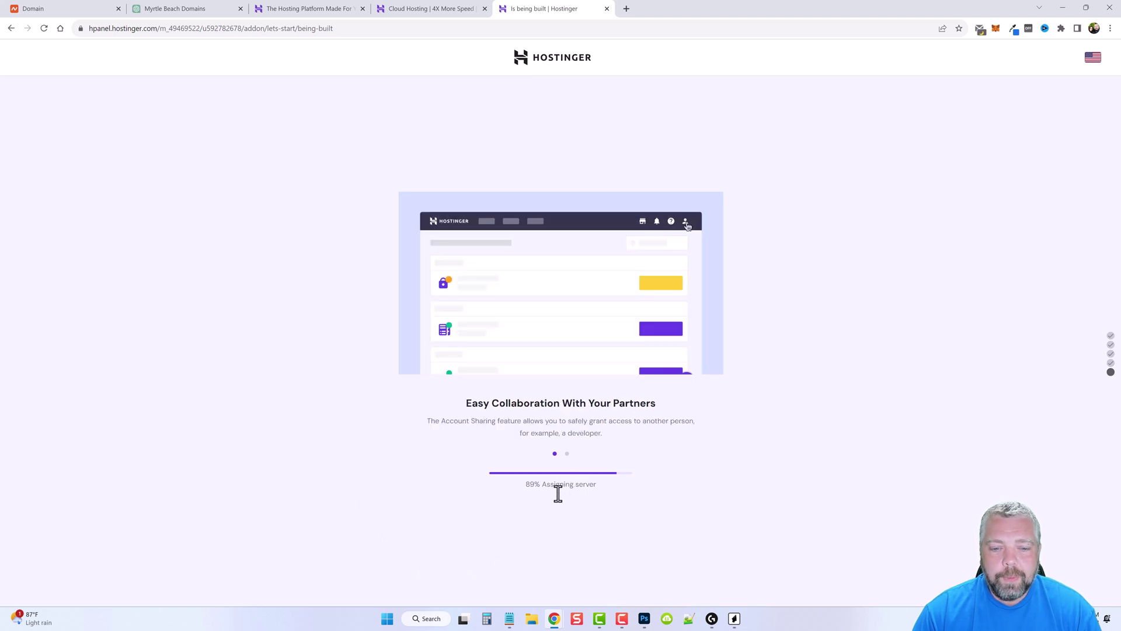
Step: Open the hosting panel in a separate tab and go to the management dashboard of the amazingmb.com website
middle_click(542, 66)
key("ctrl+Tab")
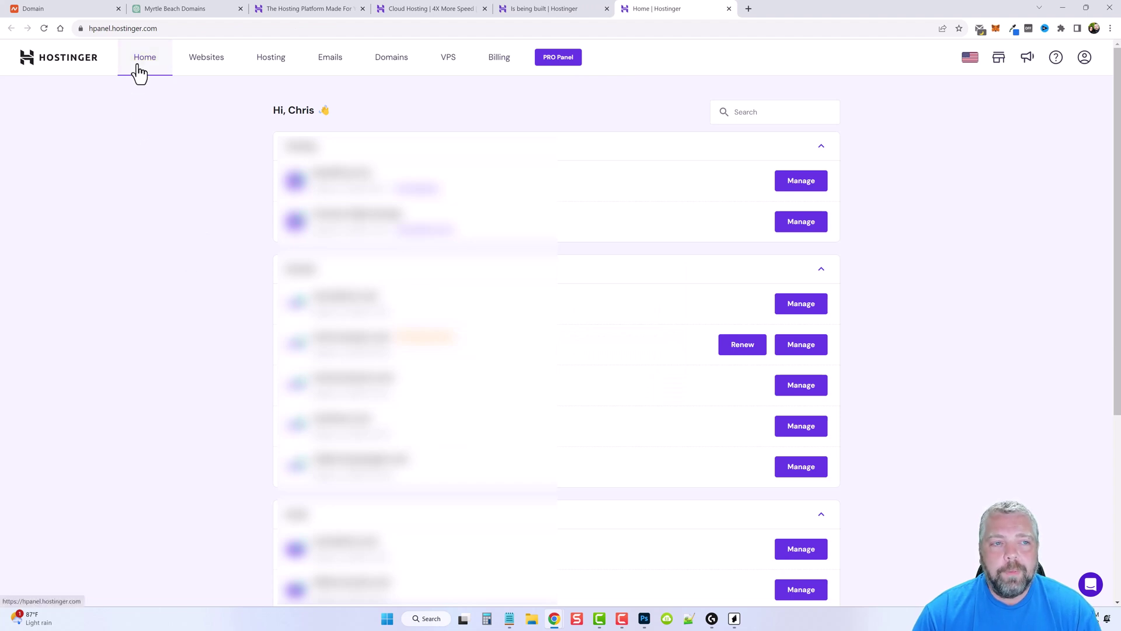
left_click(208, 61)
left_click_drag(318, 139, 383, 141)
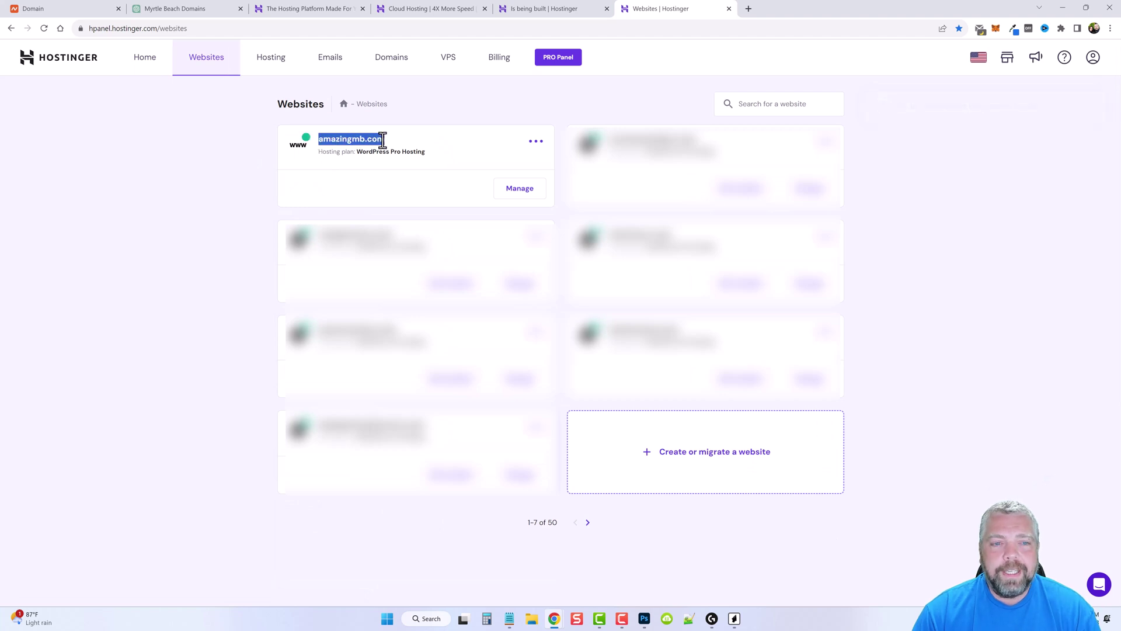
left_click(525, 194)
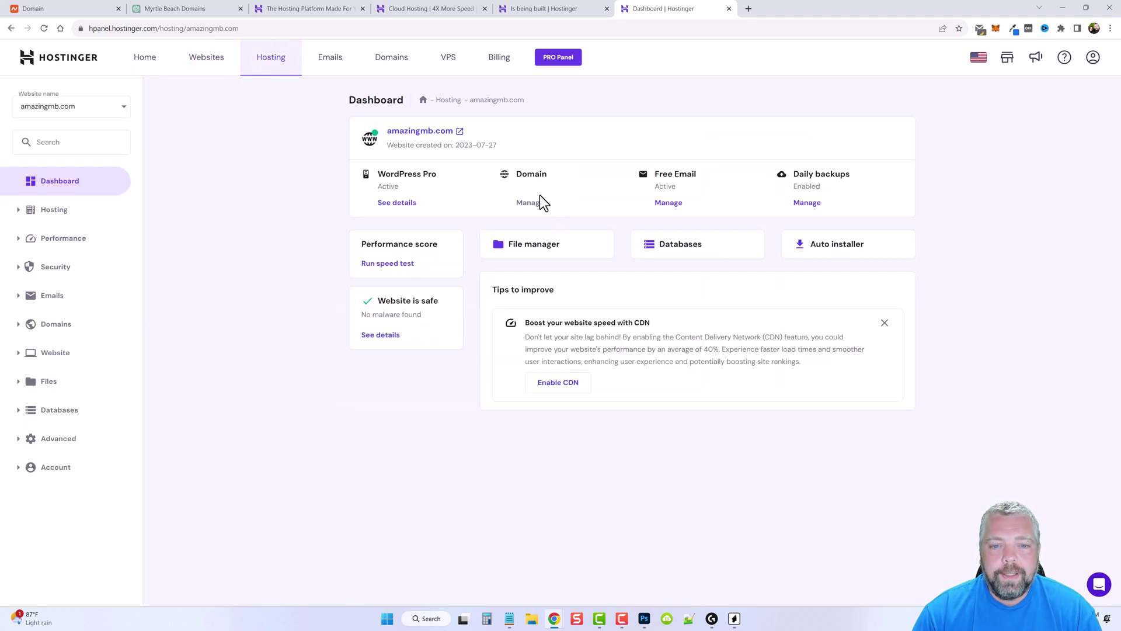
Step: Install WordPress 6.2.2 in English on amazingmb.com with the auto installer, updating only to minor versions
left_click(832, 255)
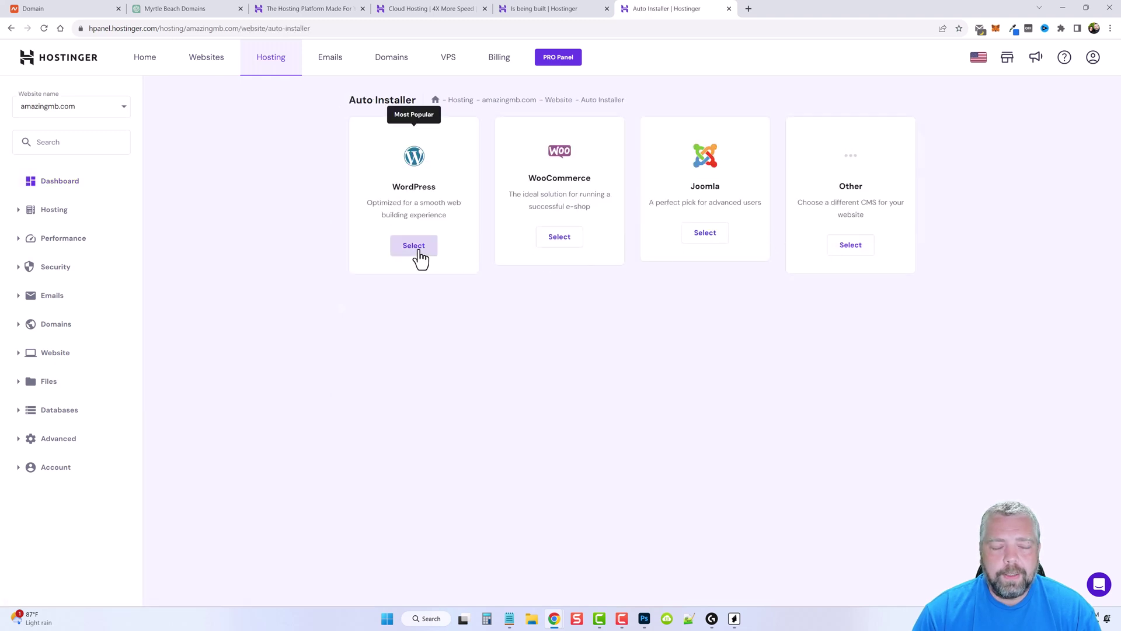
left_click(418, 257)
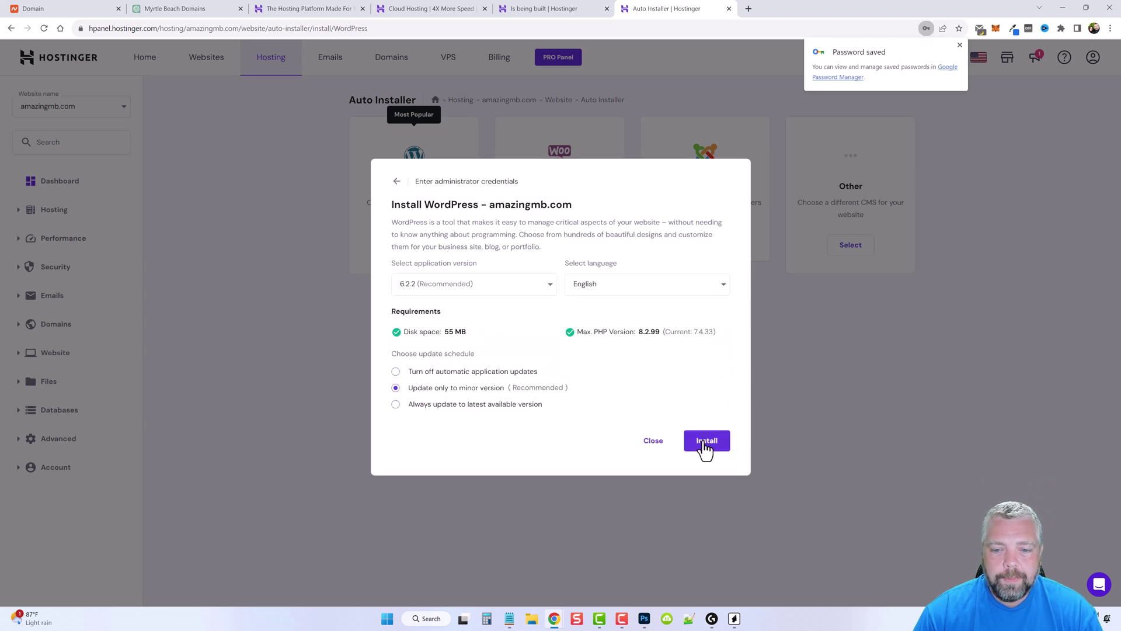
left_click(706, 441)
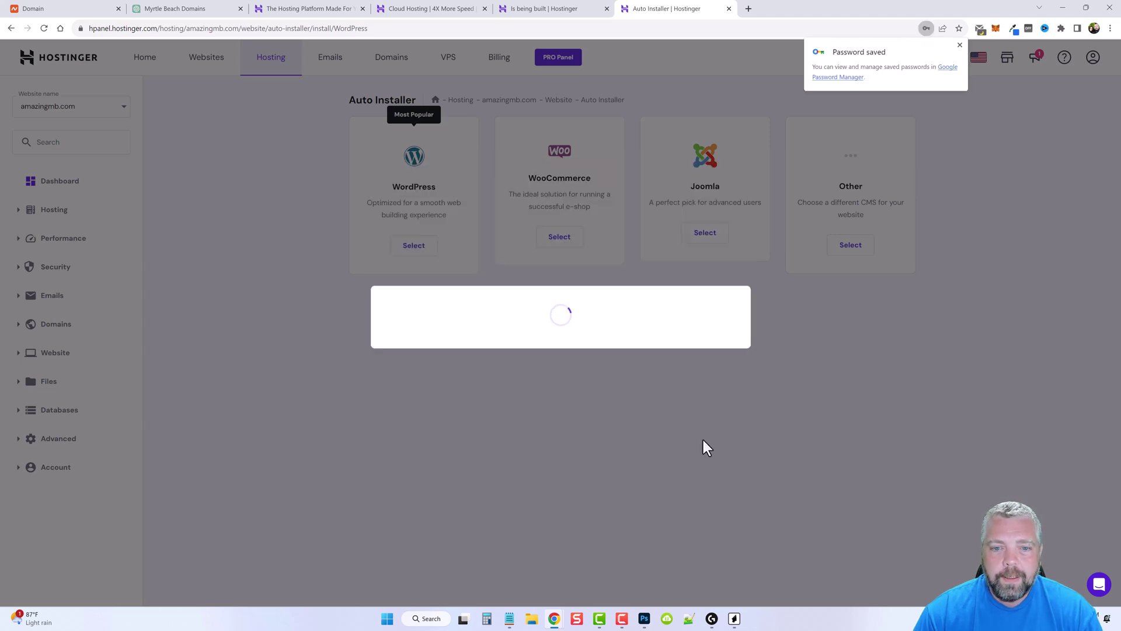
left_click(960, 45)
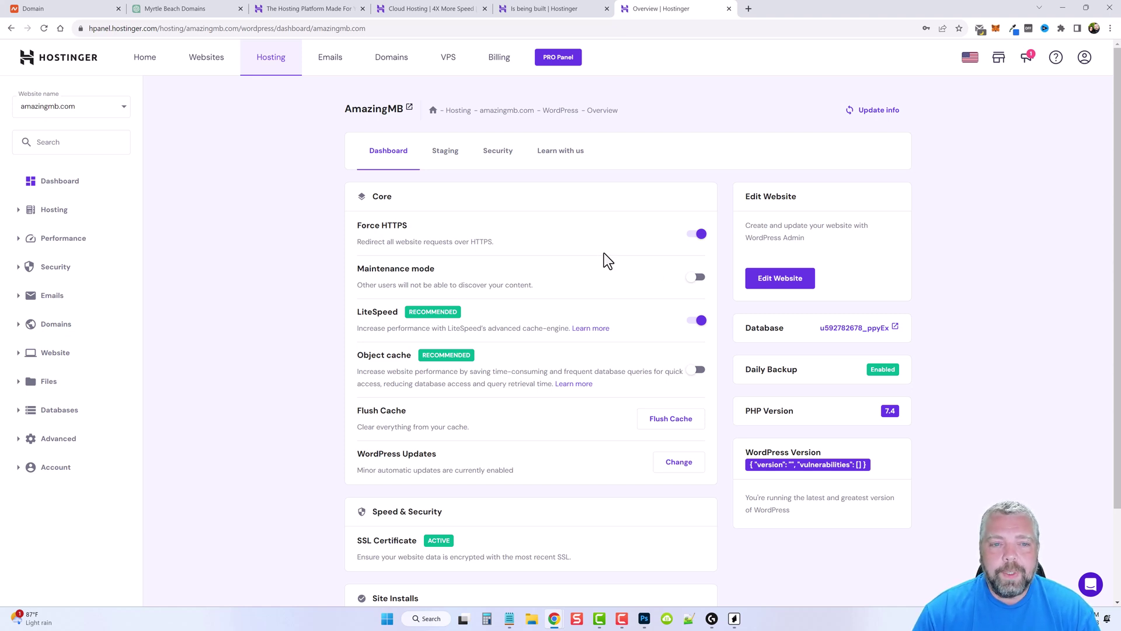
Step: Review the WordPress overview of AmazingMB and view the live amazingmb.com site in a separate tab
scroll(572, 324, "down", 1)
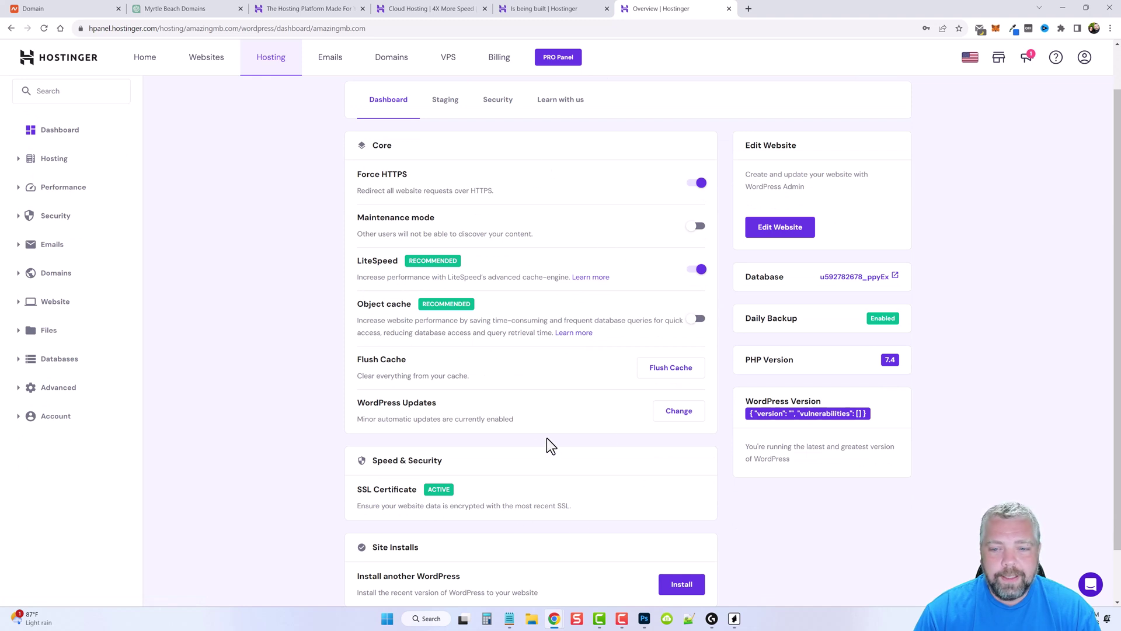
scroll(613, 459, "up", 1)
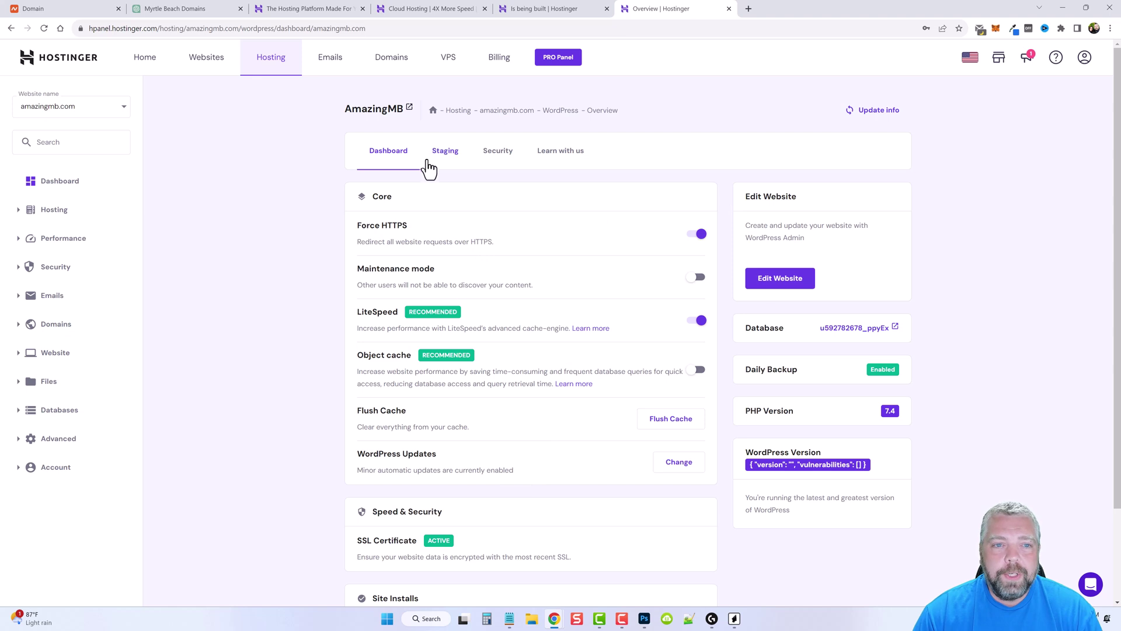
middle_click(410, 110)
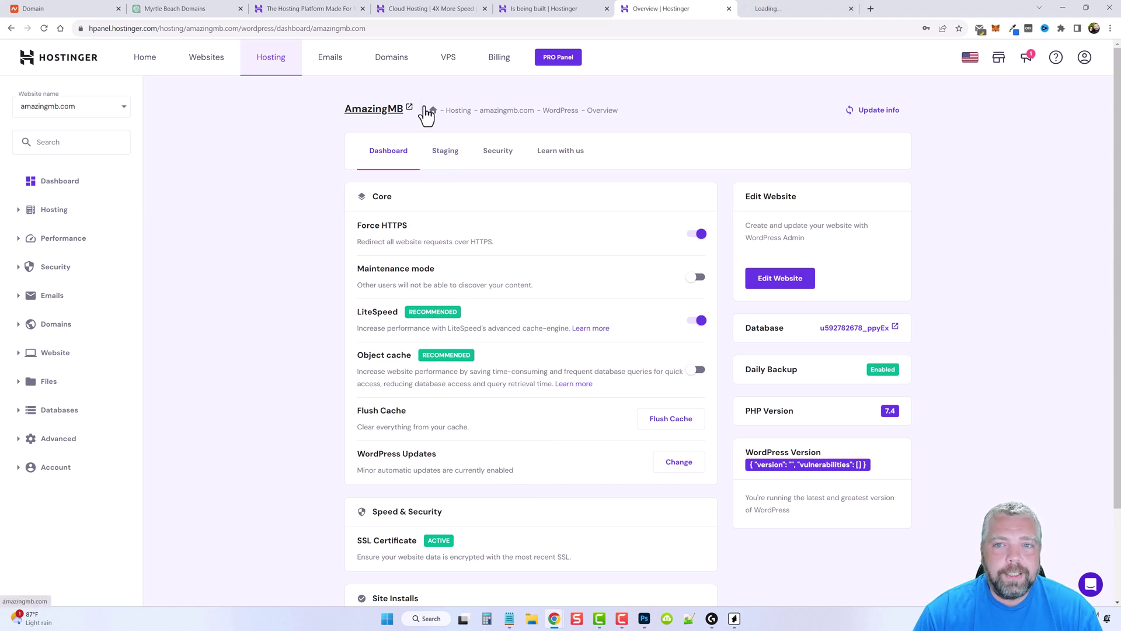
left_click(777, 9)
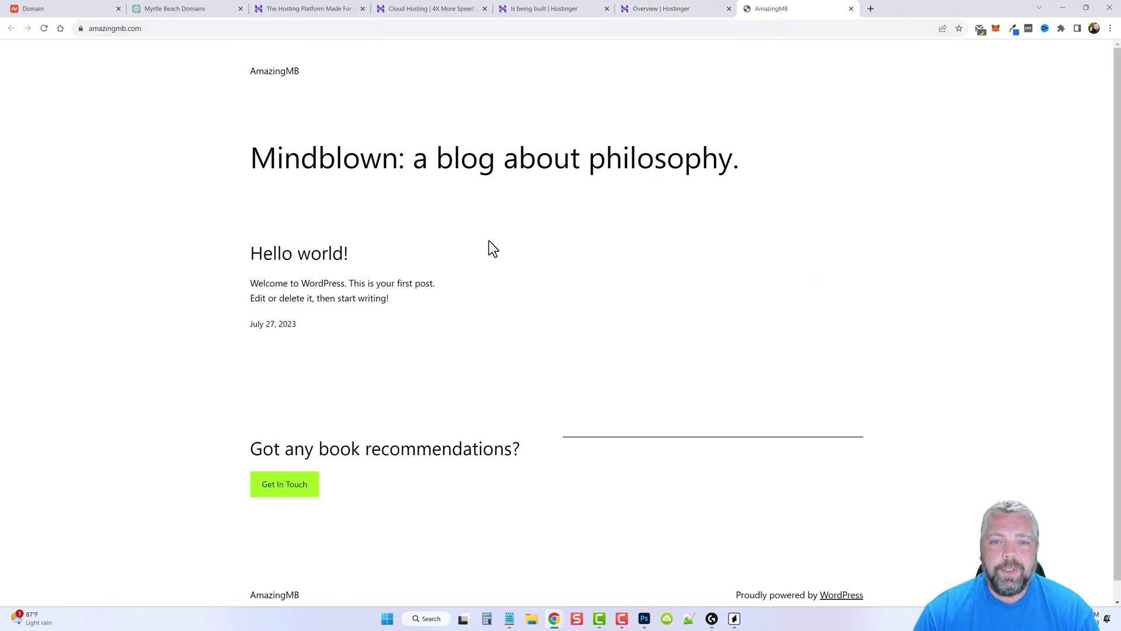